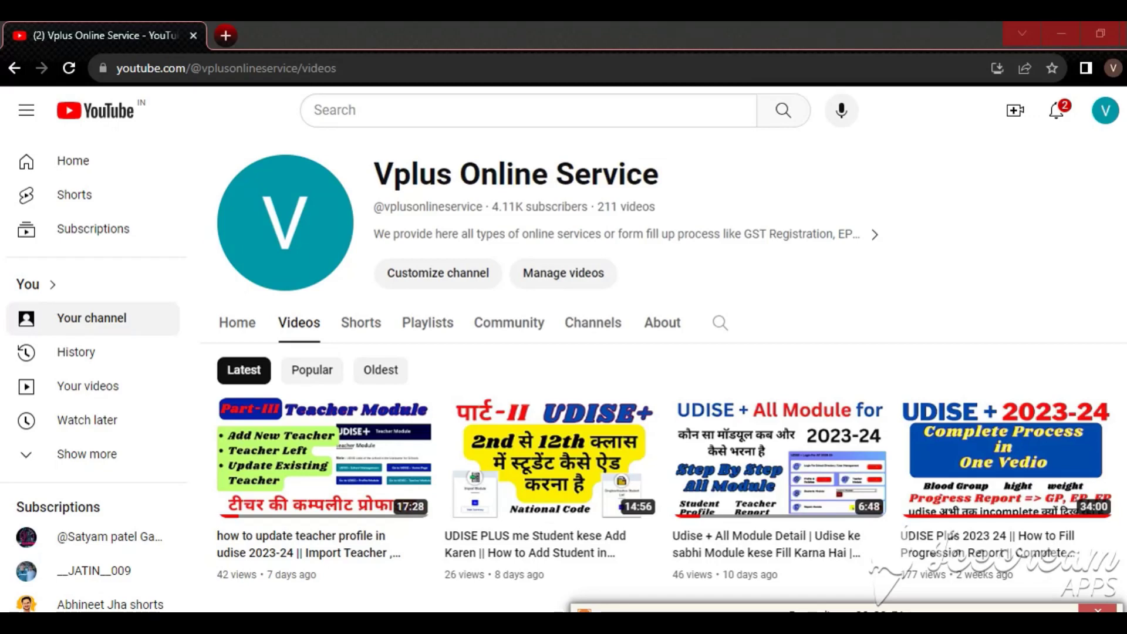
- Search Google for "udise plus" in a new browser tab and open the UDISE+ website from the results
key(ctrl+t)
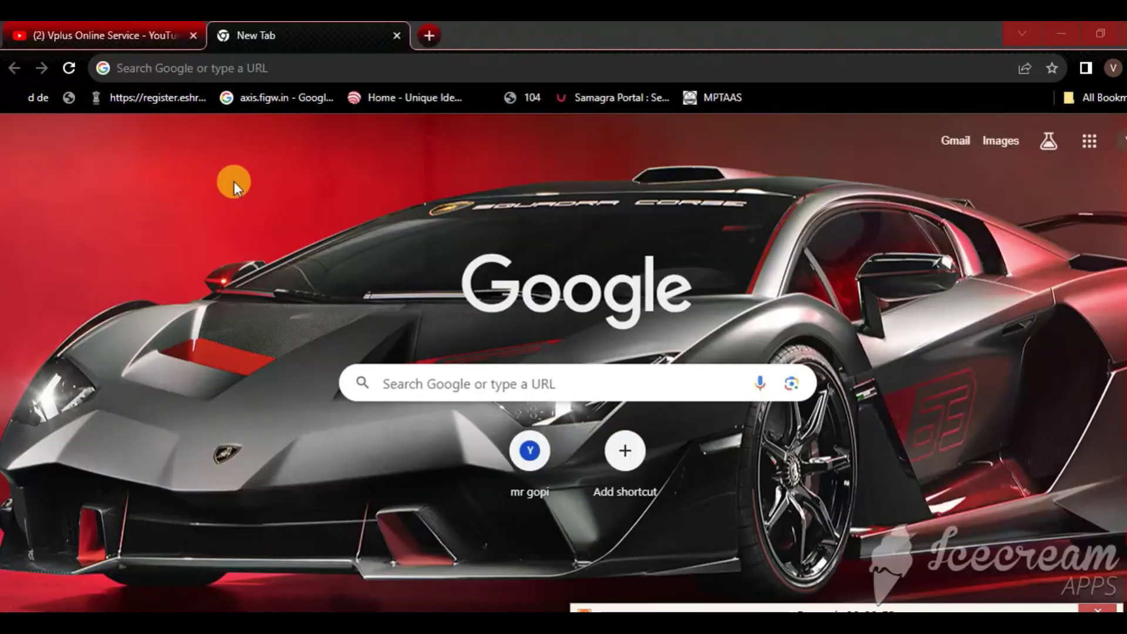
click(219, 66)
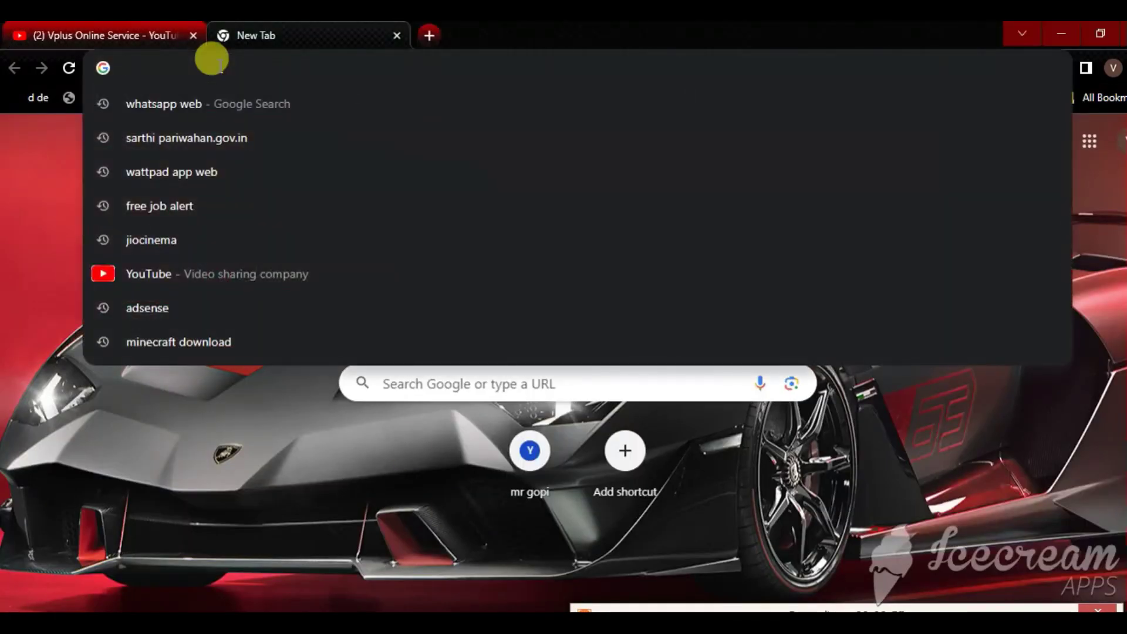
text(ud)
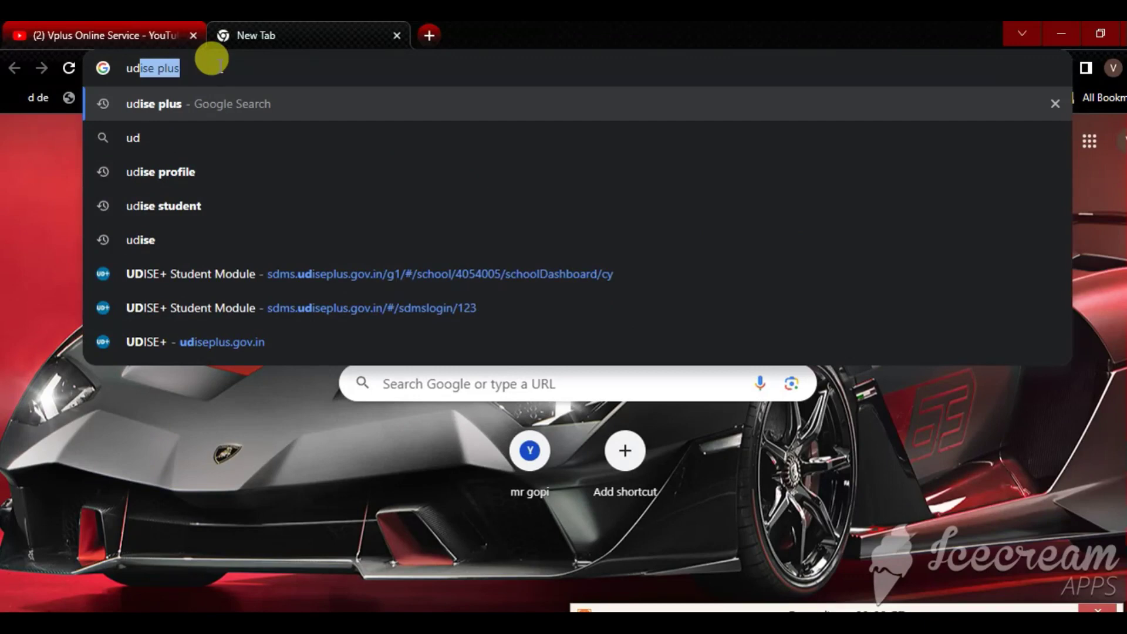
text(ise plus)
key(Return)
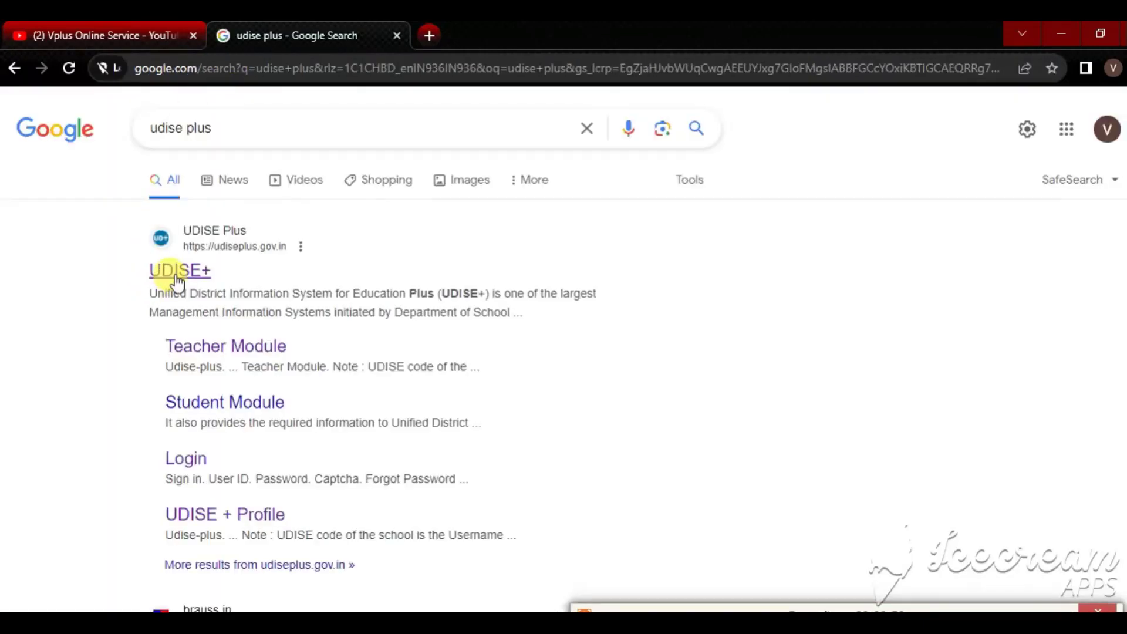
click(175, 273)
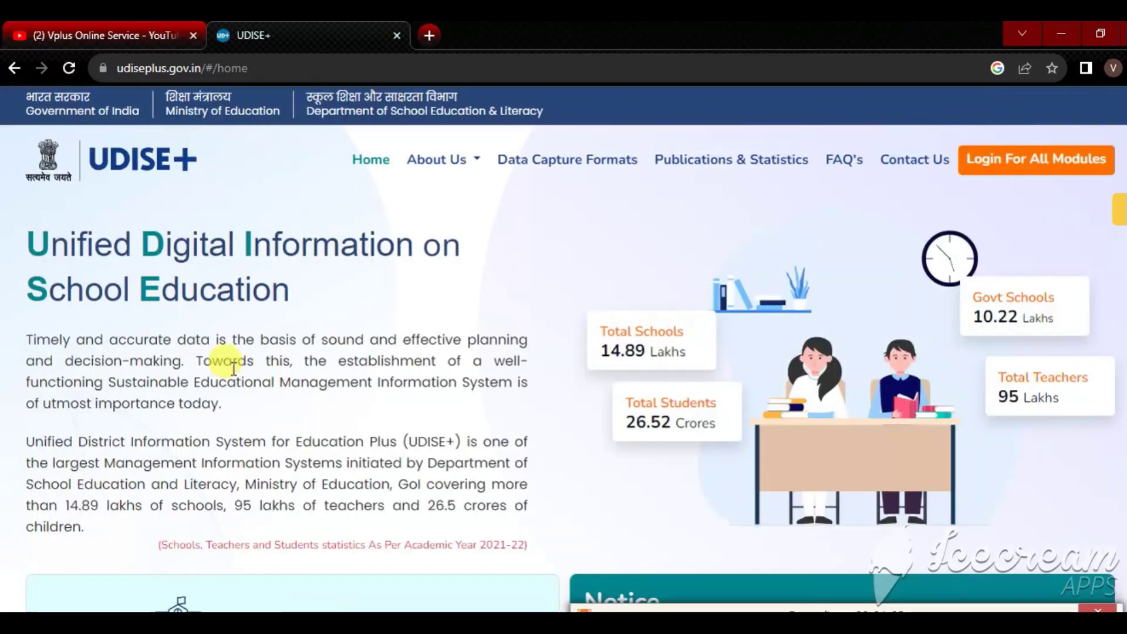
- Open the login page for all modules and go to the Profile & Facilities login for AY 2023-24
click(1003, 166)
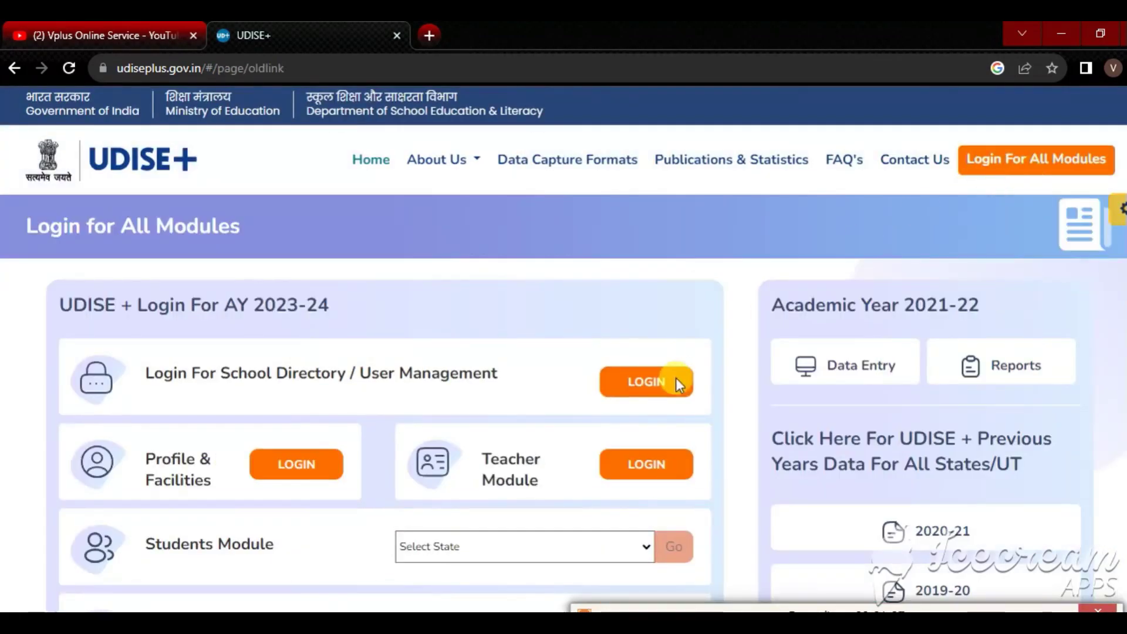
scroll(675, 378, down, 3)
scroll(352, 404, up, 2)
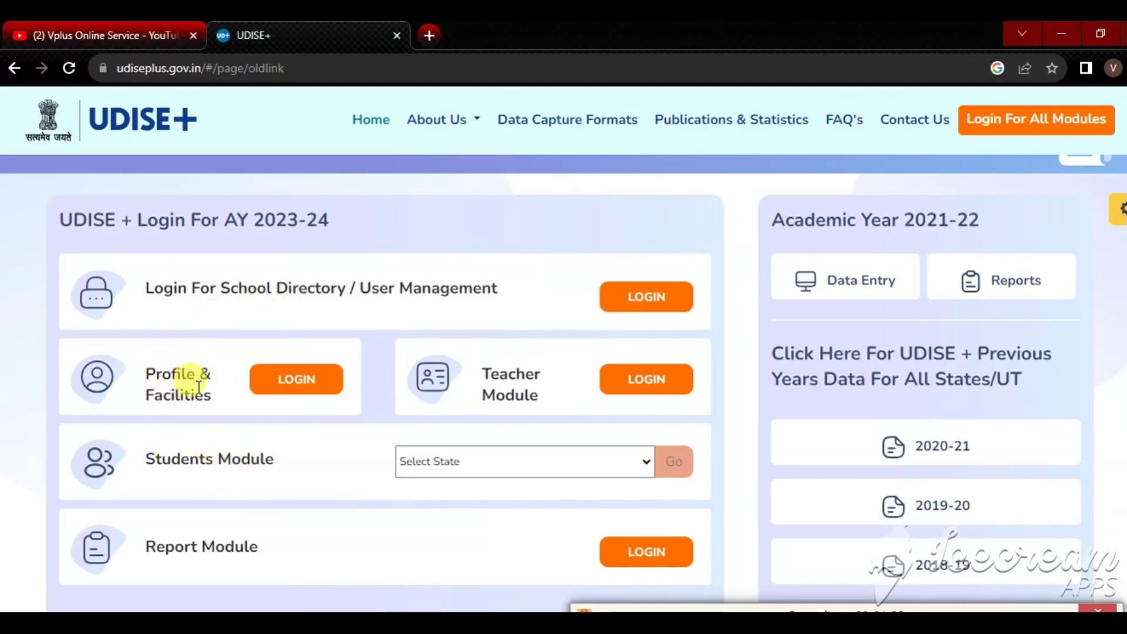
drag(141, 552, 252, 550)
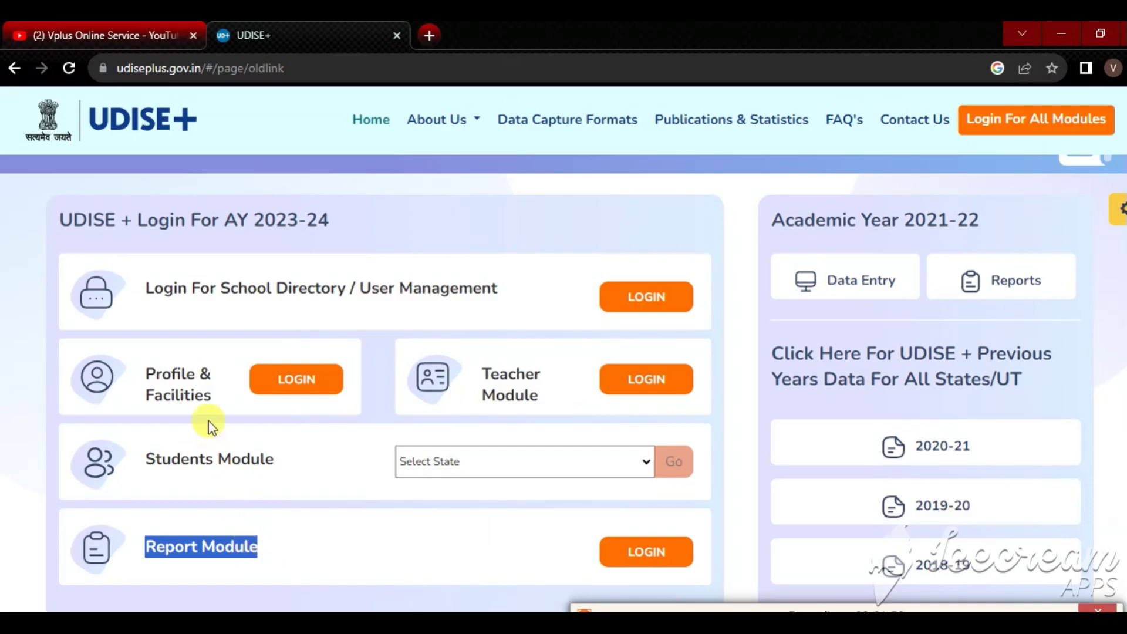
drag(144, 367, 221, 392)
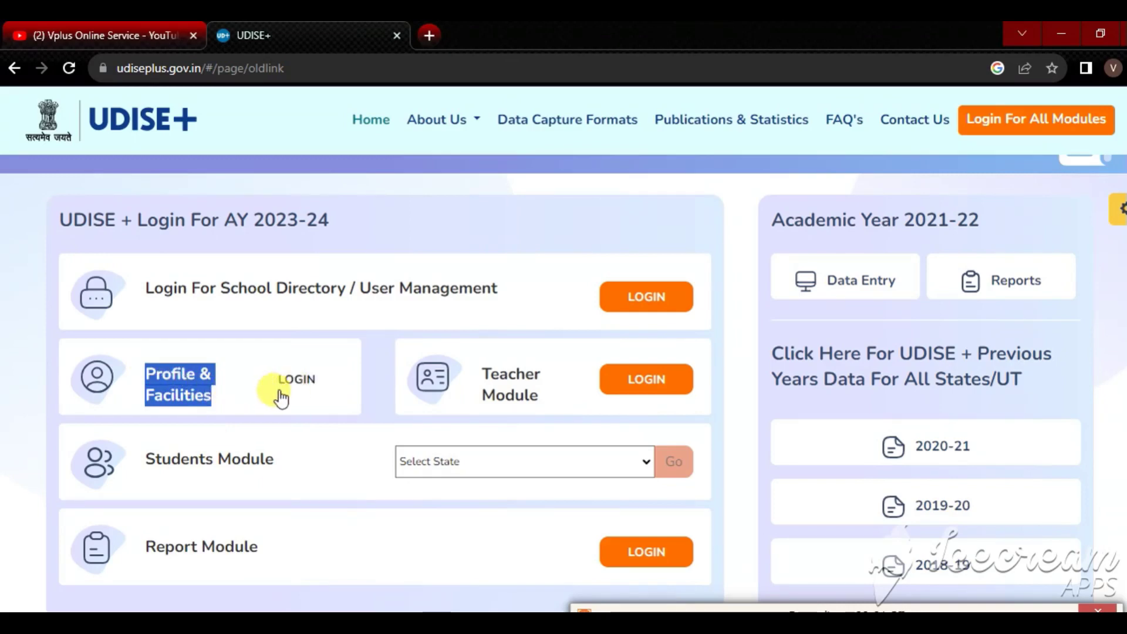
click(297, 385)
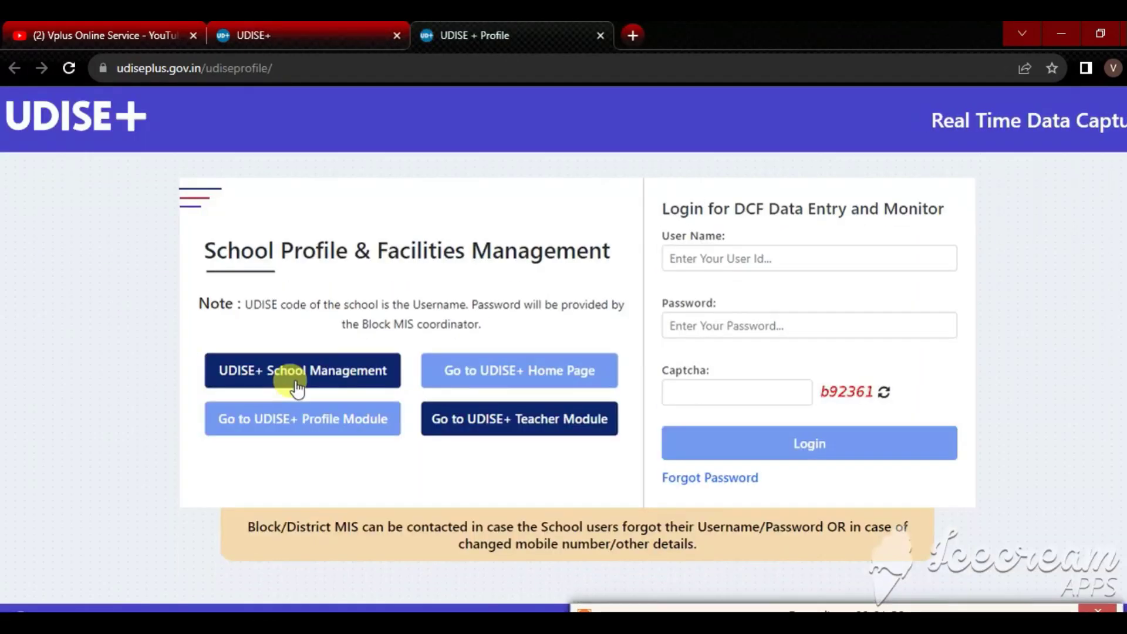
- Go through the User Name, Password and Captcha fields of the DCF login form without filling them in
click(704, 261)
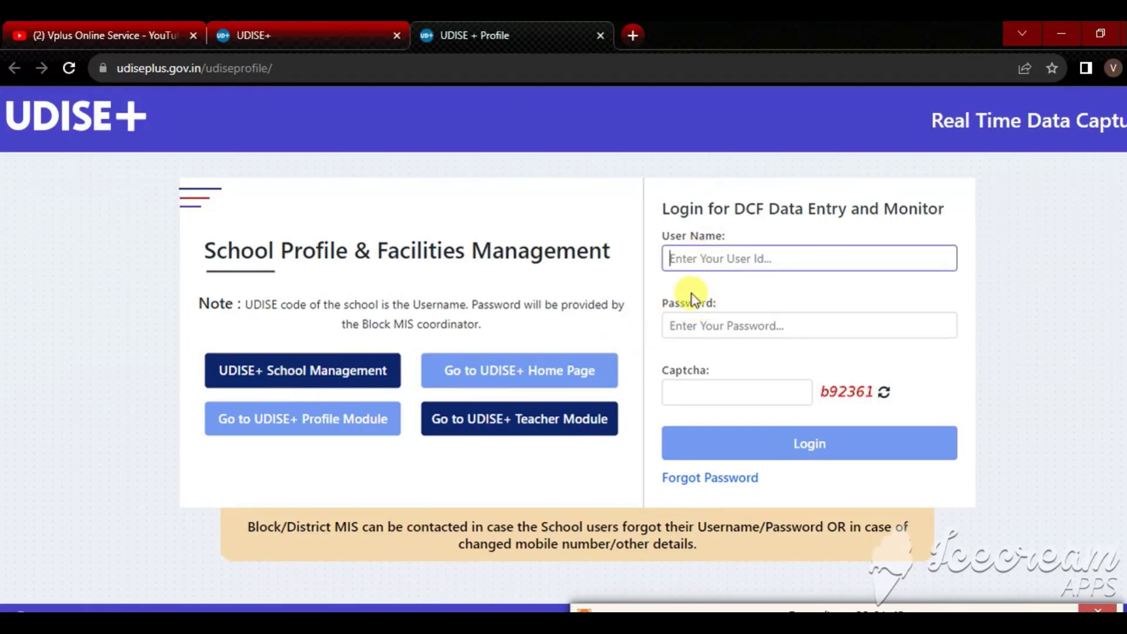
click(687, 327)
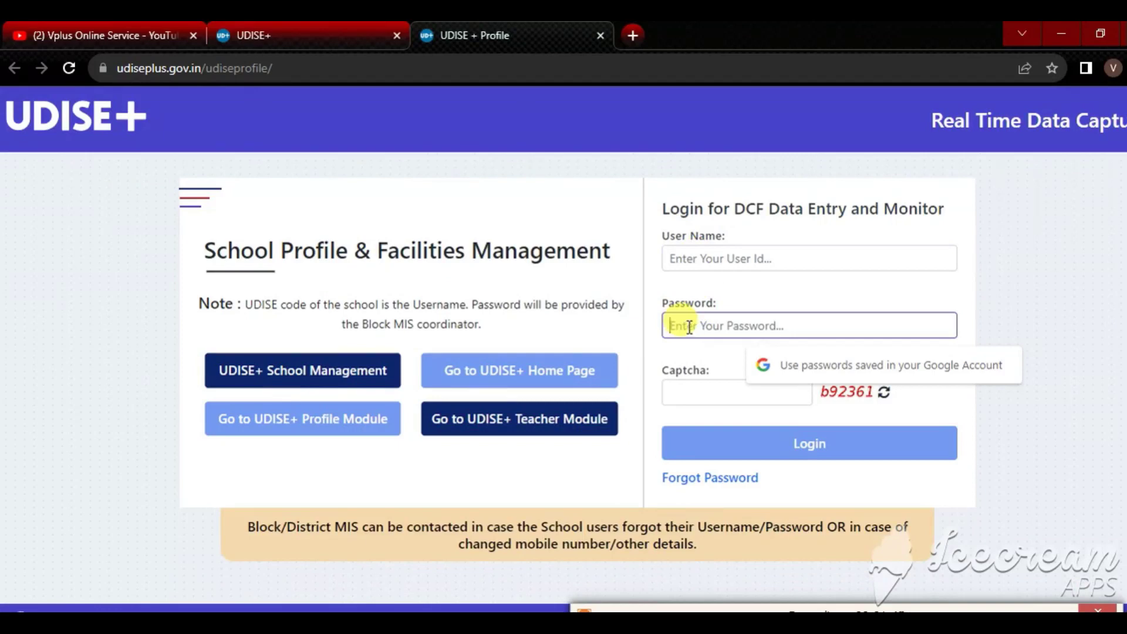
click(676, 393)
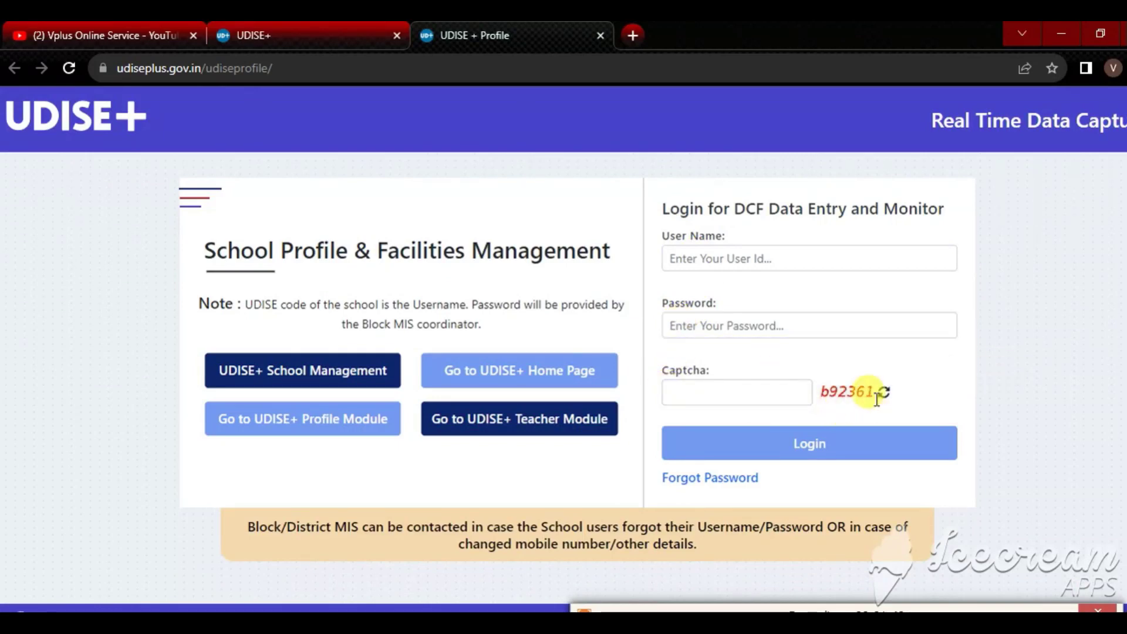
click(681, 388)
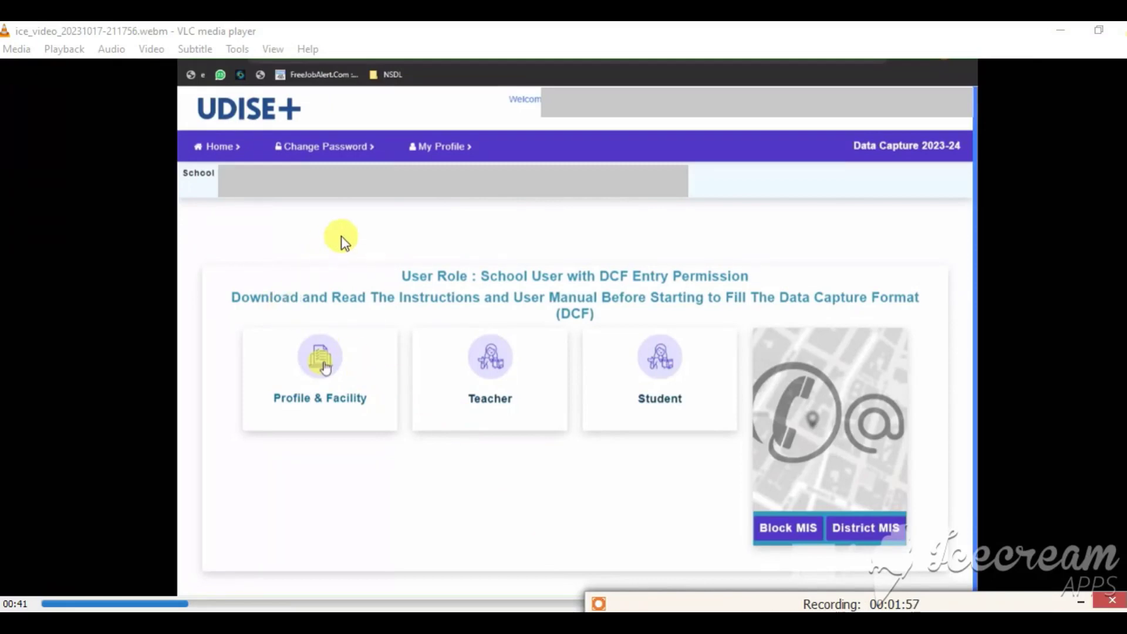
- In the VLC video of the dashboard, outline the main area and the Profile & Facility, Teacher and Student cards with red rectangles
mouse_move(227, 210)
mouse_down()
mouse_move(284, 334)
mouse_move(894, 529)
mouse_move(939, 509)
mouse_up()
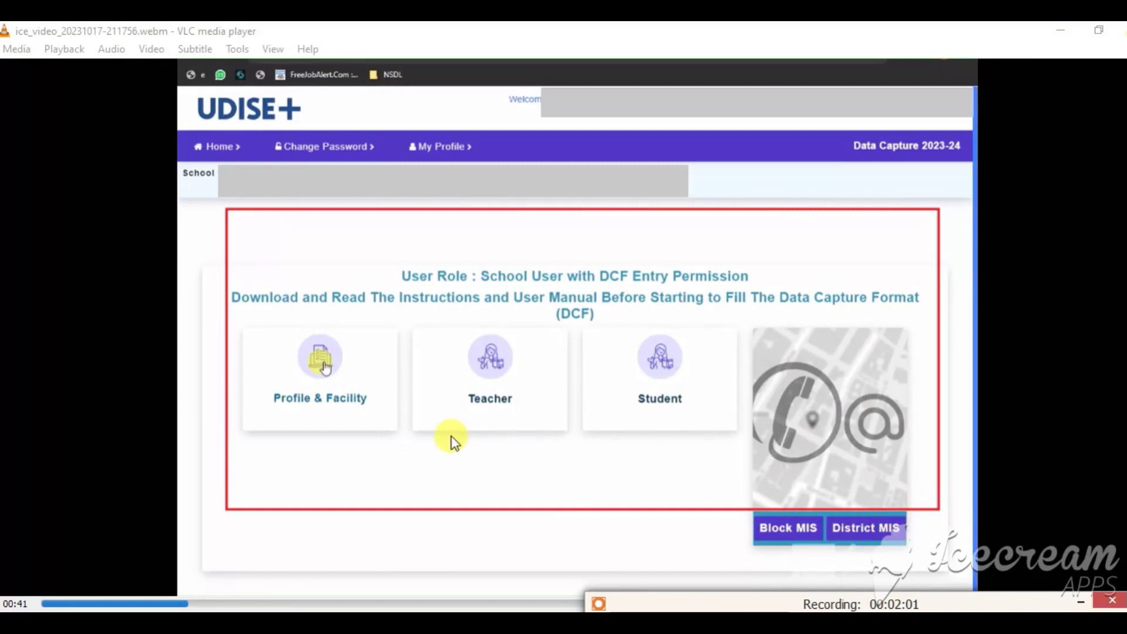
mouse_move(246, 326)
mouse_down()
mouse_move(319, 404)
mouse_move(379, 421)
mouse_up()
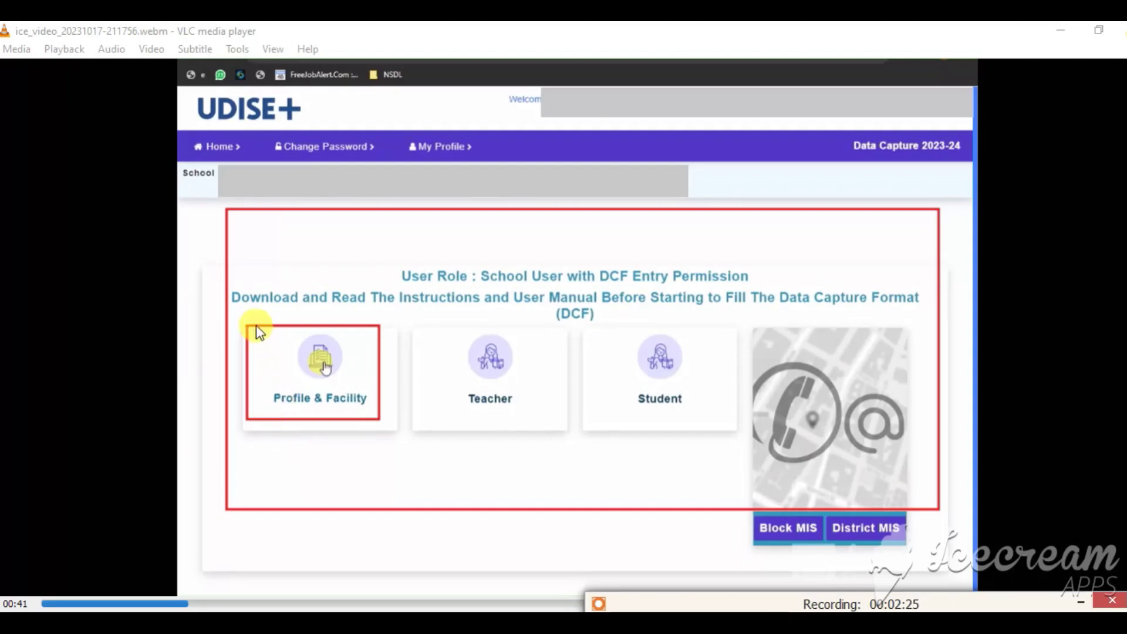
drag(256, 326, 376, 428)
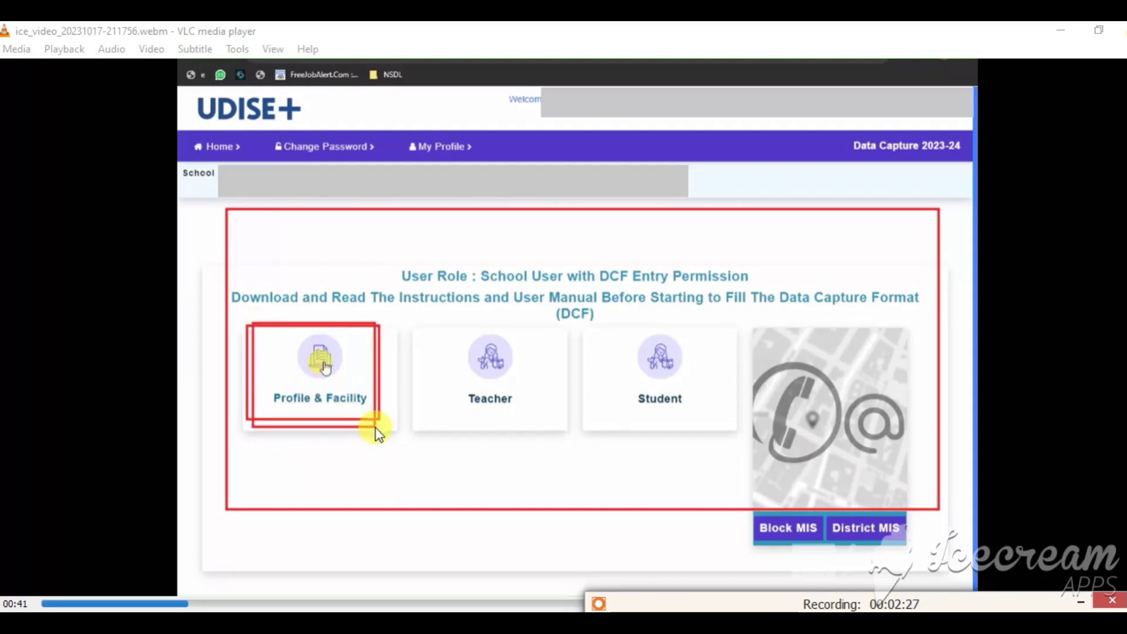
mouse_move(436, 316)
mouse_down()
mouse_move(477, 404)
mouse_move(538, 441)
mouse_up()
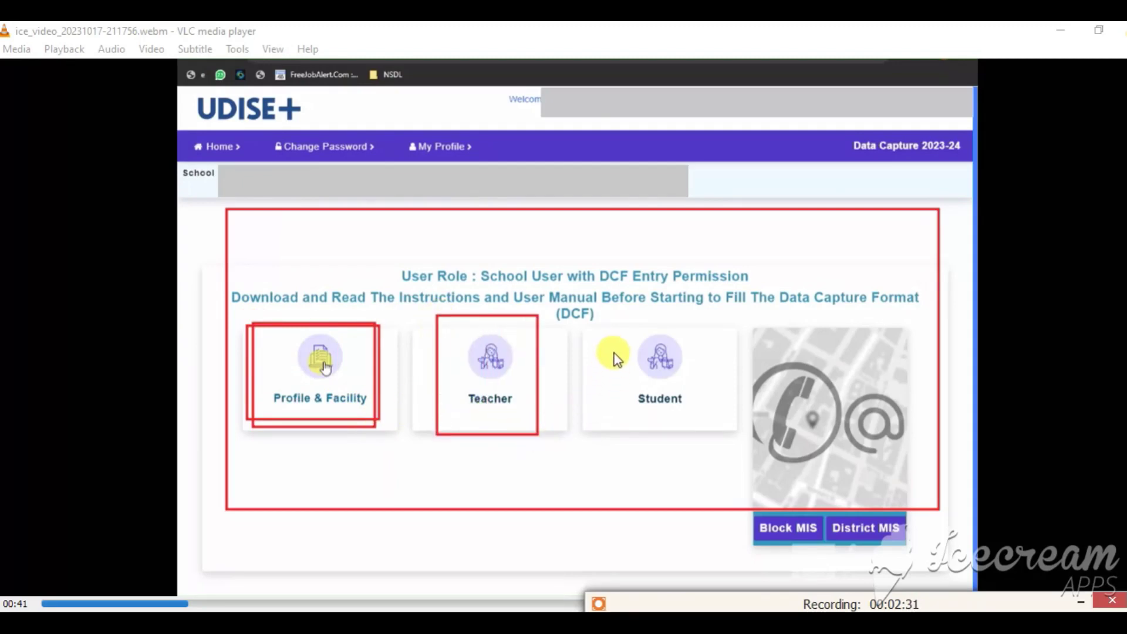
mouse_move(612, 325)
mouse_down()
mouse_move(628, 362)
mouse_move(722, 447)
mouse_move(727, 439)
mouse_up()
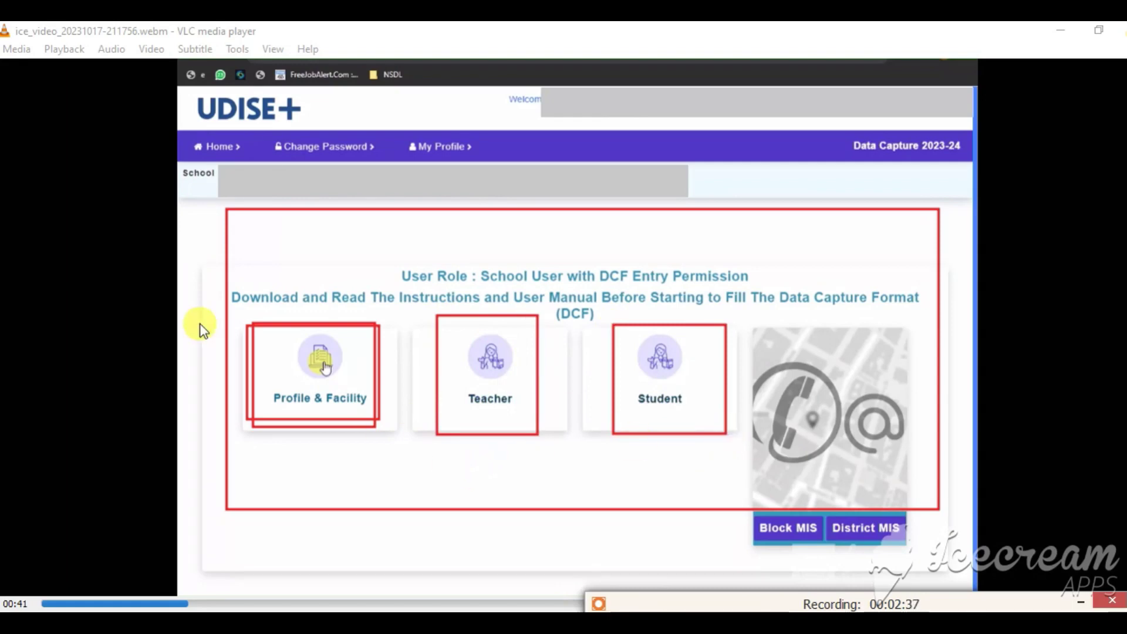
drag(244, 326, 370, 424)
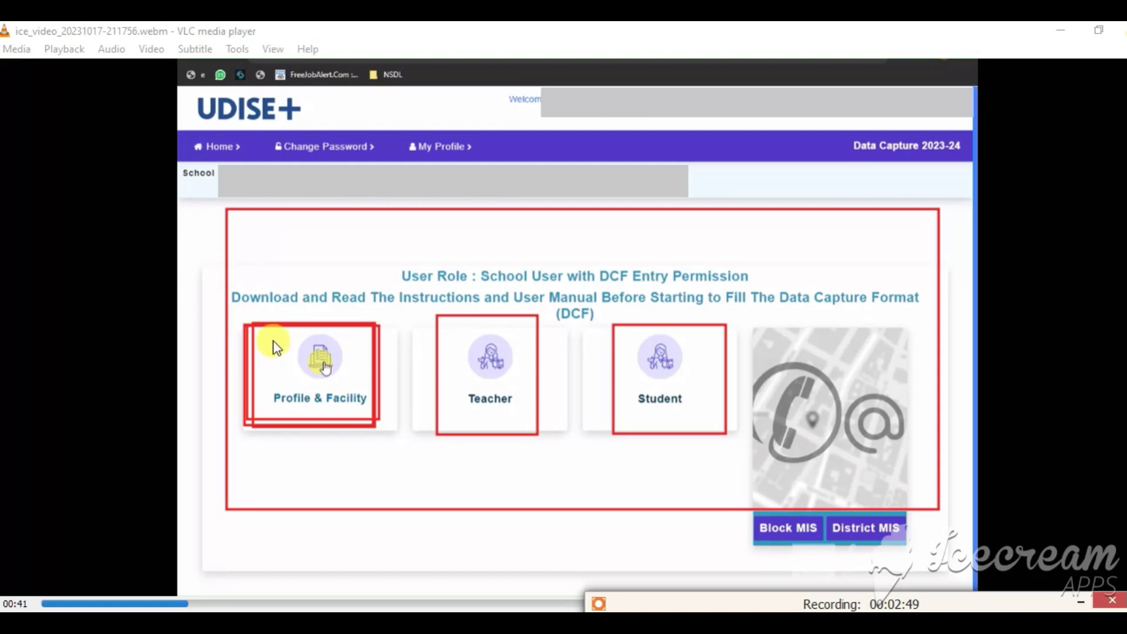
mouse_move(270, 337)
mouse_down()
mouse_move(318, 398)
mouse_move(369, 414)
mouse_up()
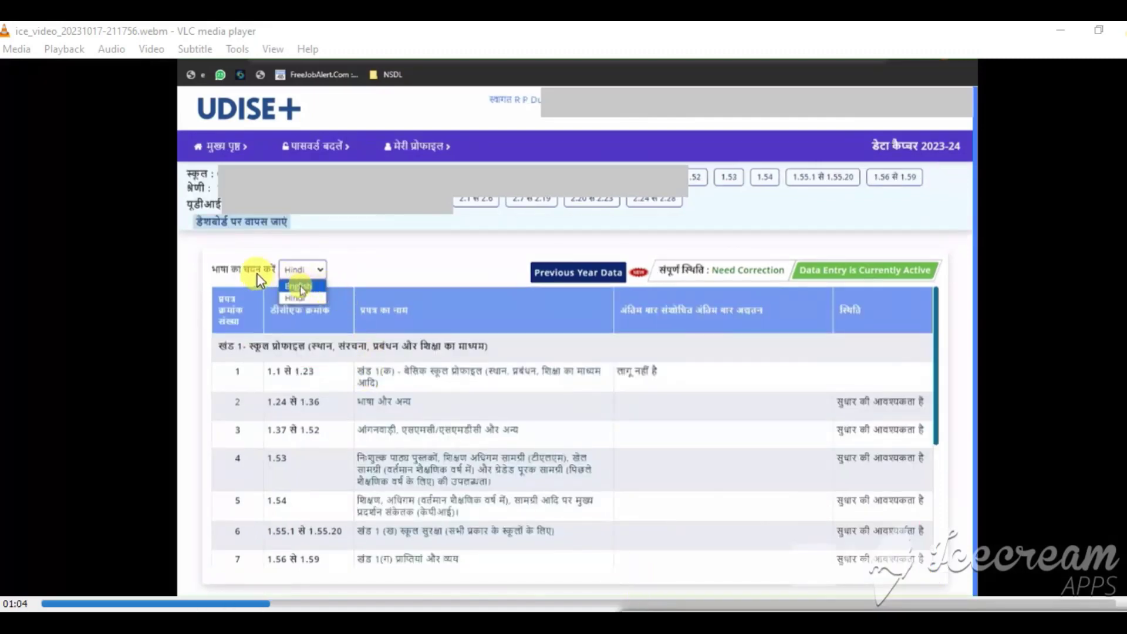
- Outline the DCF number column of the section list in red, along with its first entry, 1.1 to 1.23
click(278, 259)
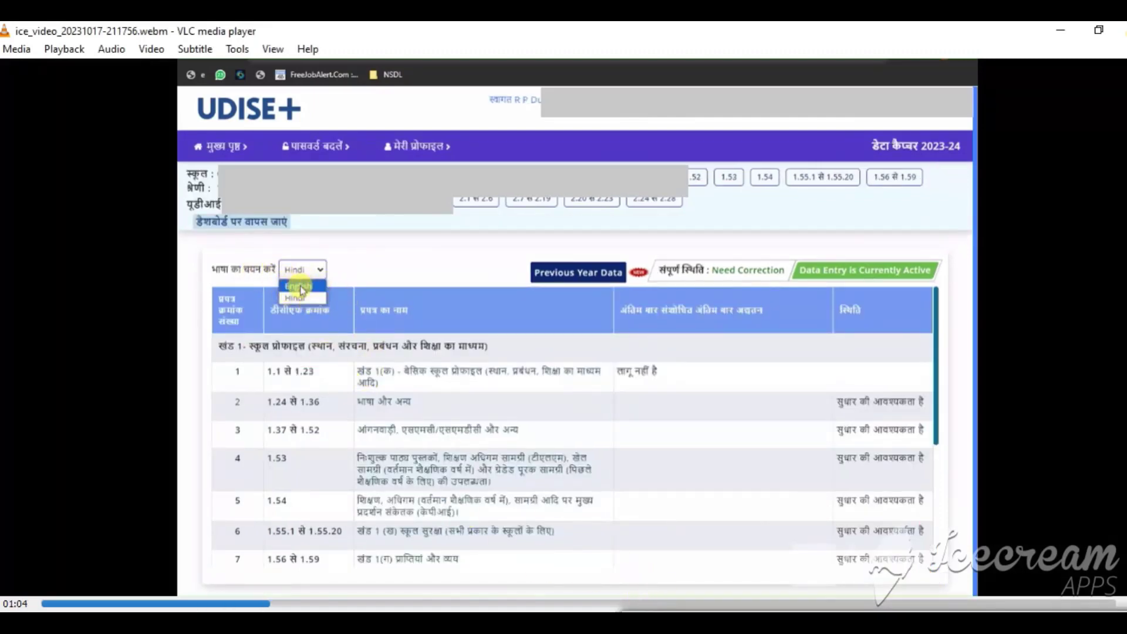
click(724, 558)
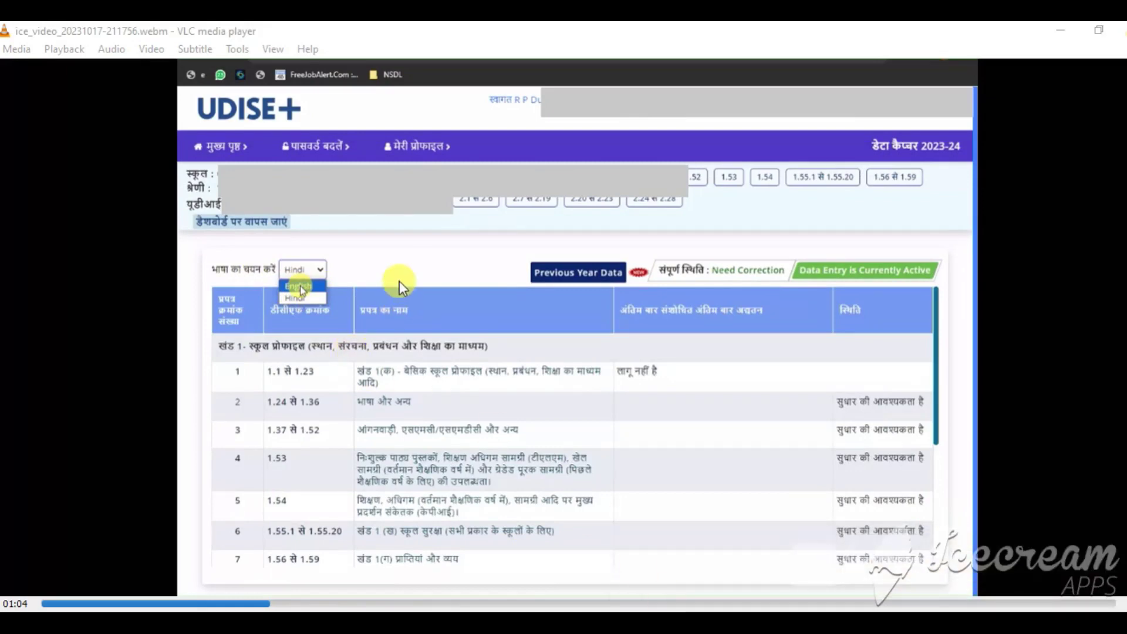
mouse_move(256, 369)
mouse_down()
mouse_move(307, 433)
mouse_move(352, 581)
mouse_up()
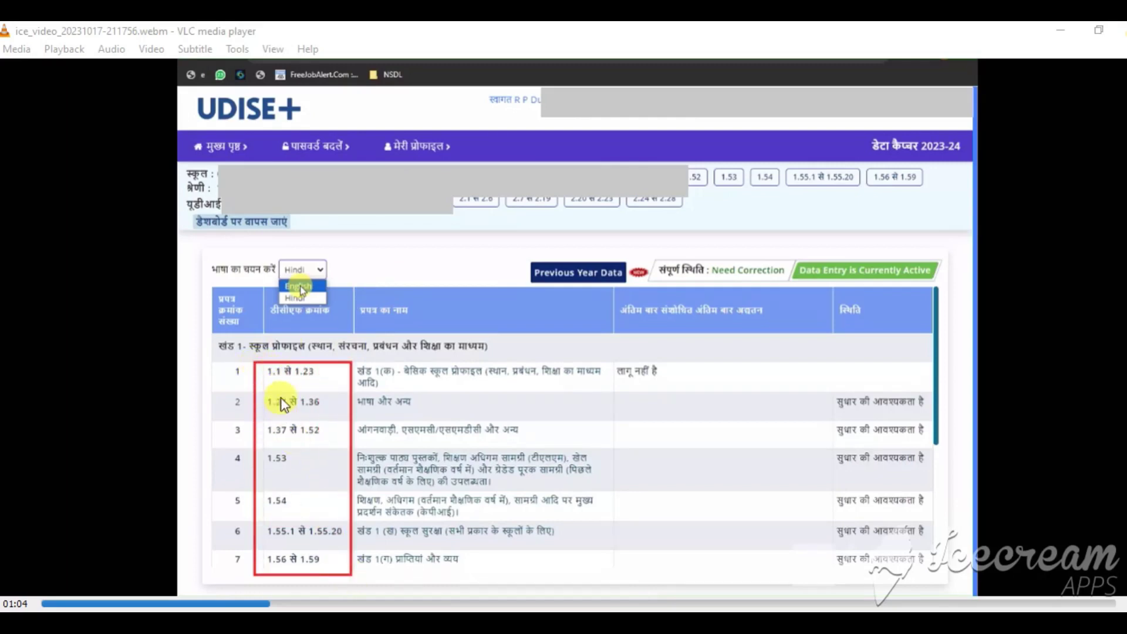
drag(259, 360, 337, 386)
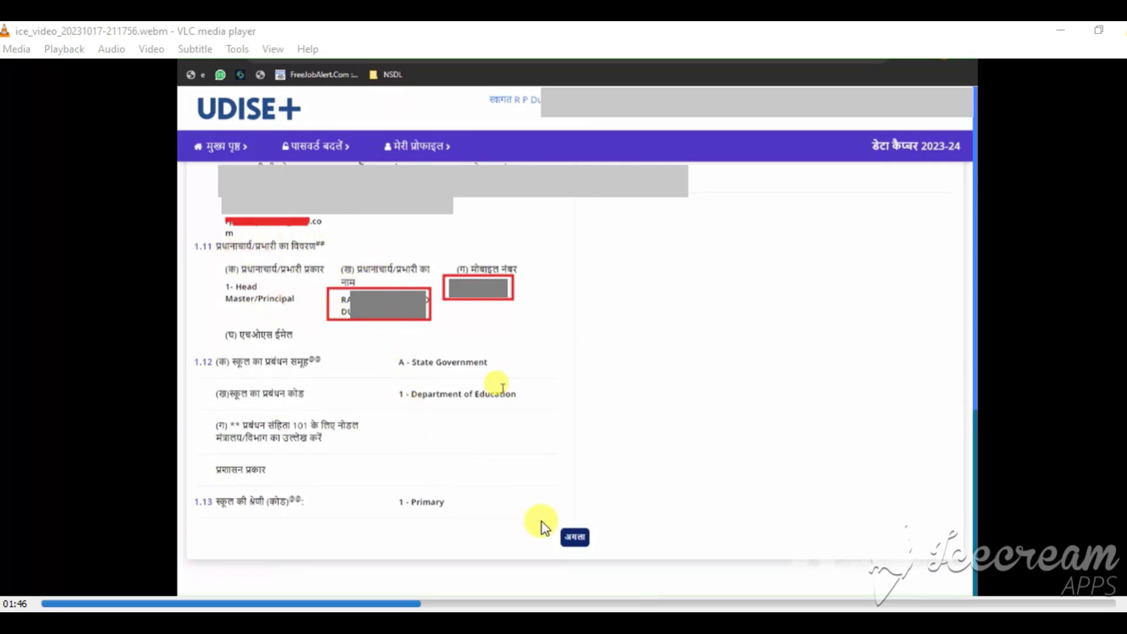
- Outline the question number 1.24, the three language fields and the Hindi row's class selection button with red rectangles
key(alt+Tab)
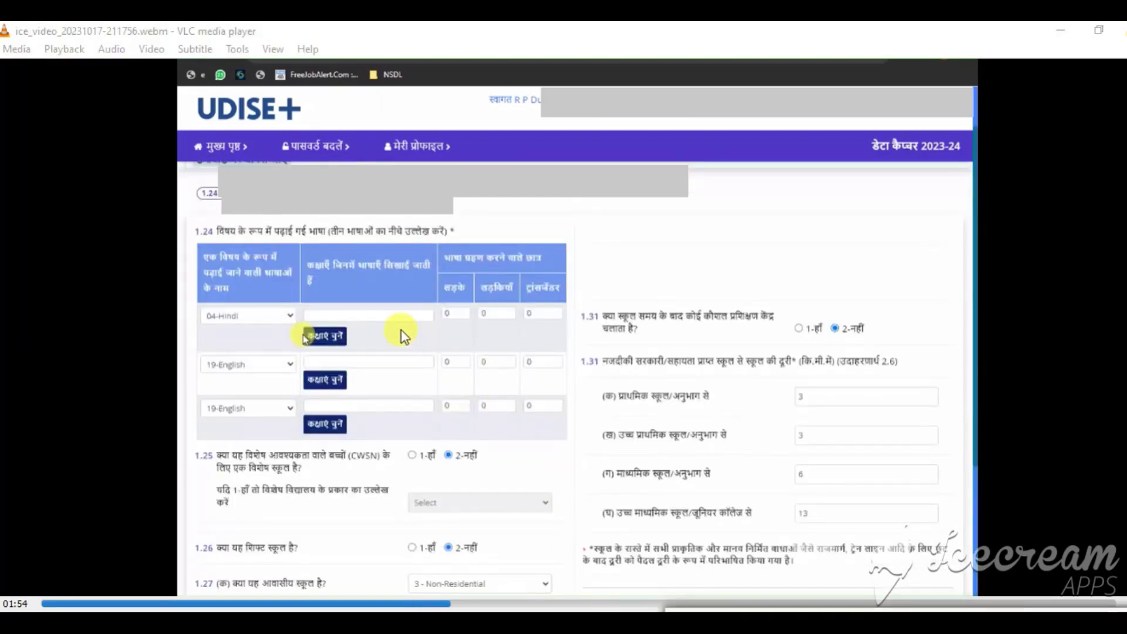
click(207, 233)
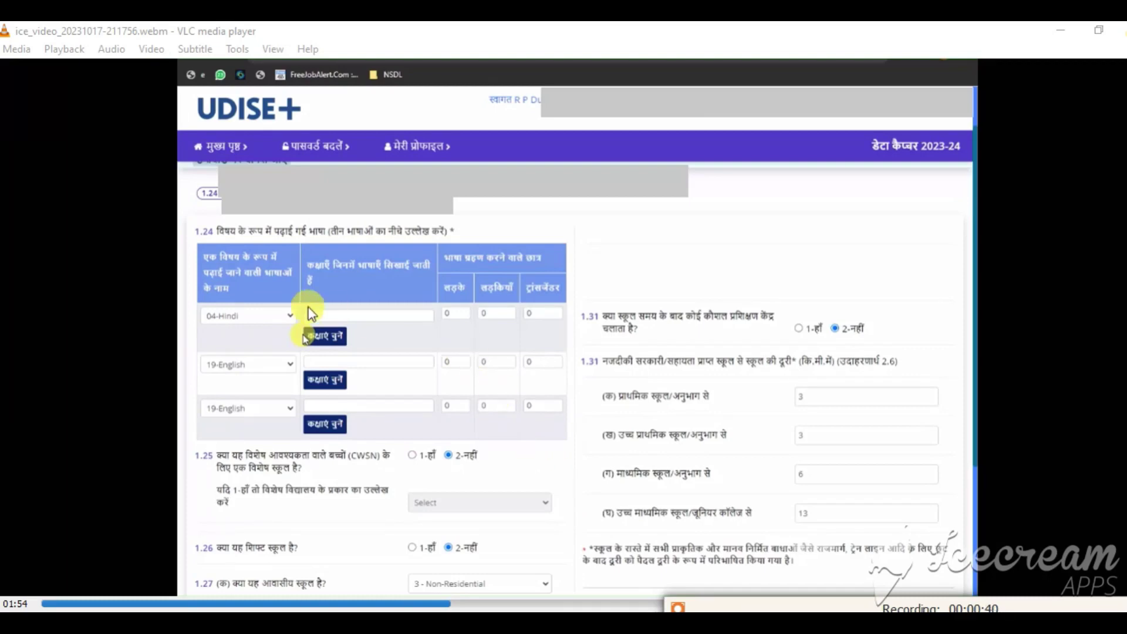
drag(179, 220, 229, 242)
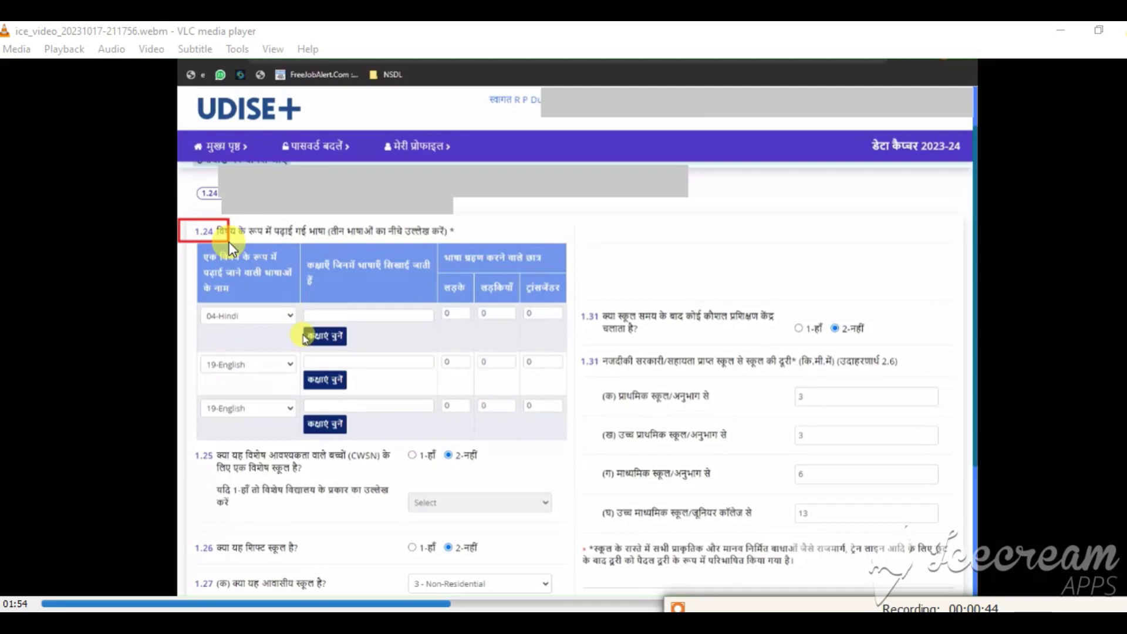
drag(188, 301, 301, 324)
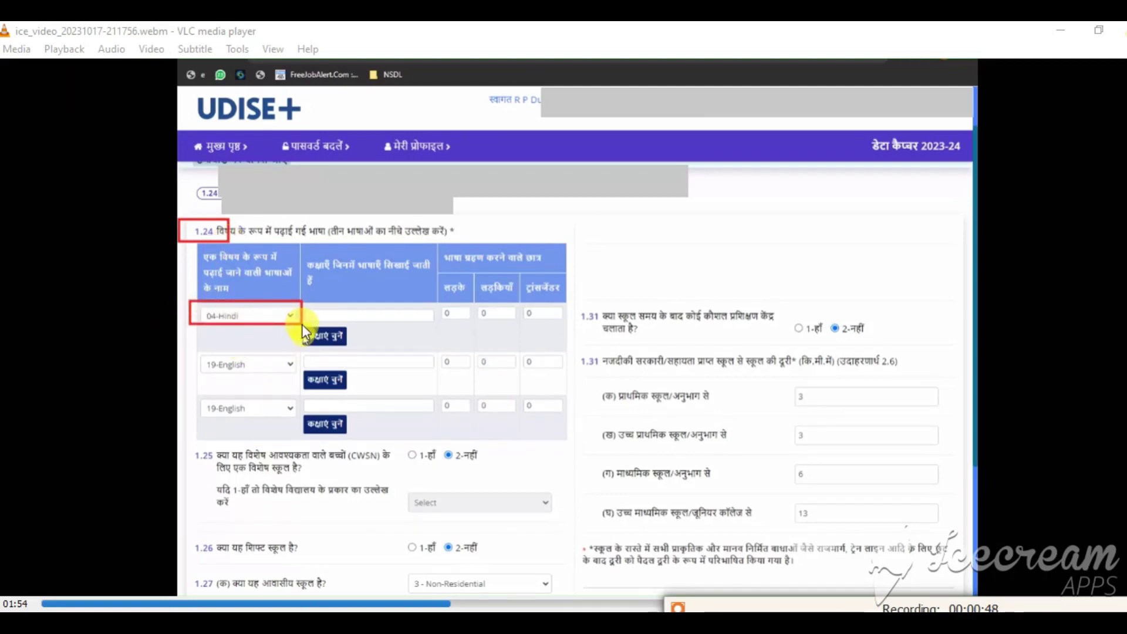
drag(199, 351, 271, 379)
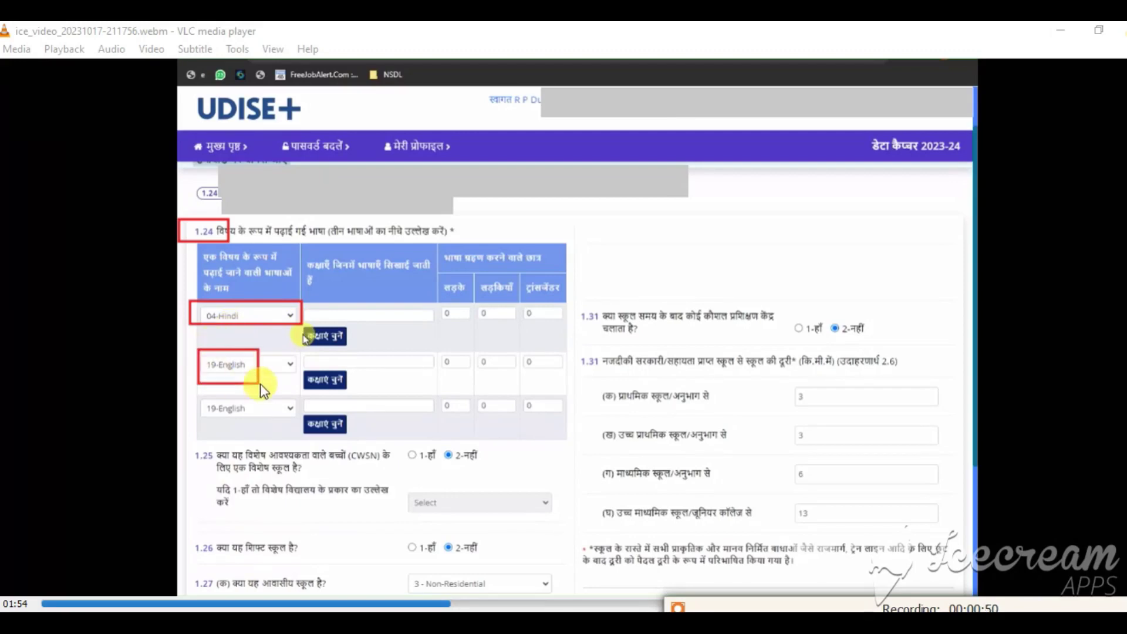
drag(192, 400, 293, 421)
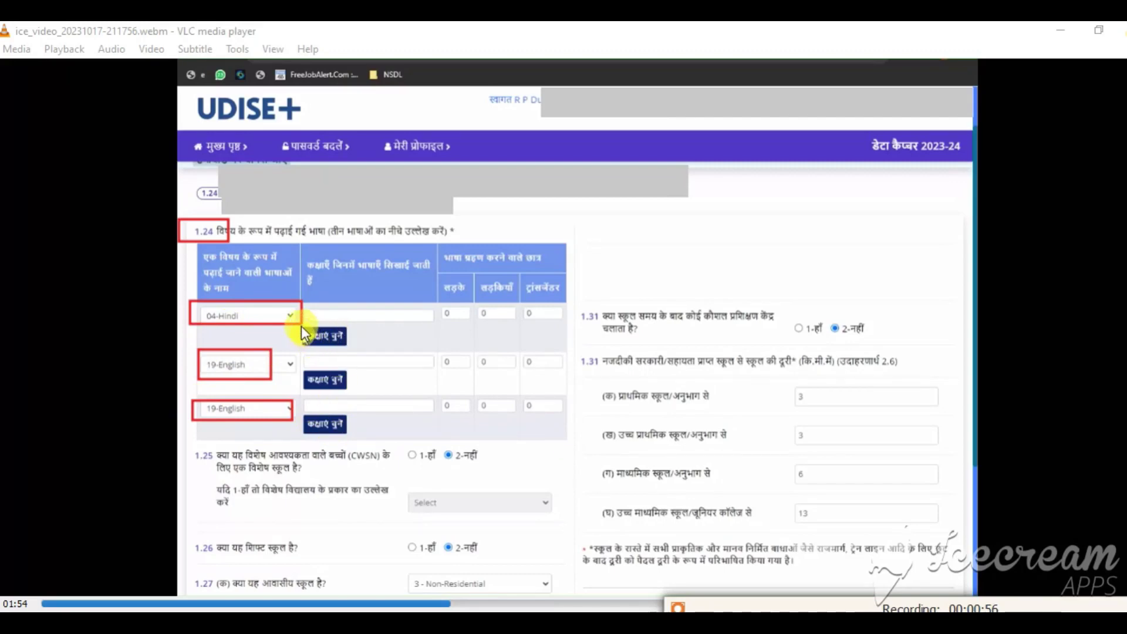
drag(301, 325, 354, 348)
drag(203, 305, 294, 327)
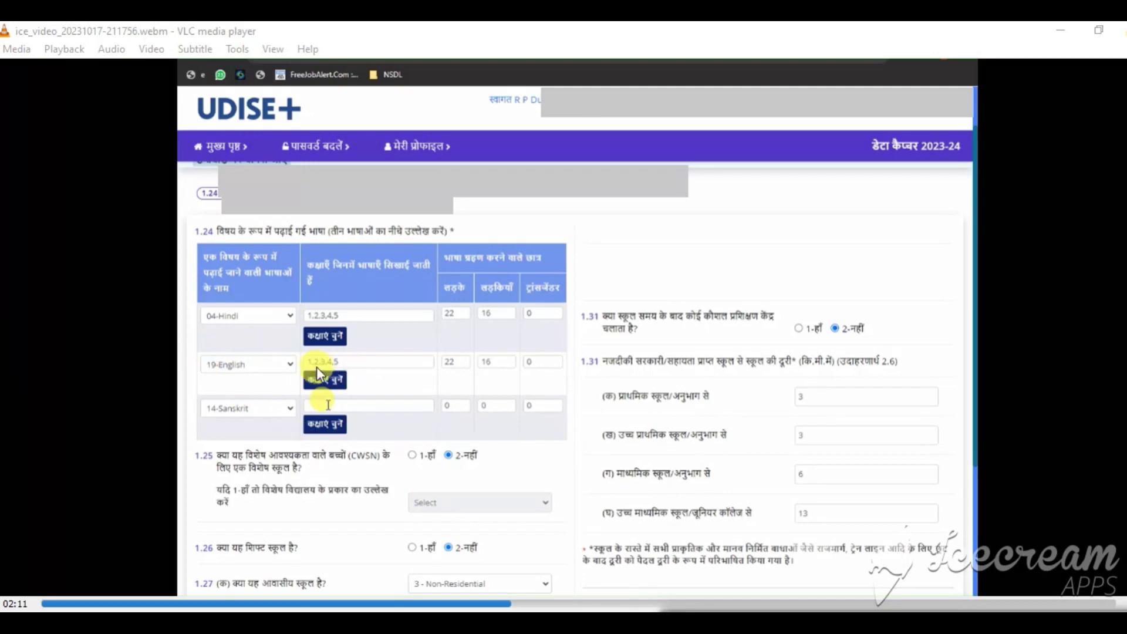
- Outline the English row's classes and the Sanskrit language field in red, and skip the video forward
drag(300, 354, 356, 392)
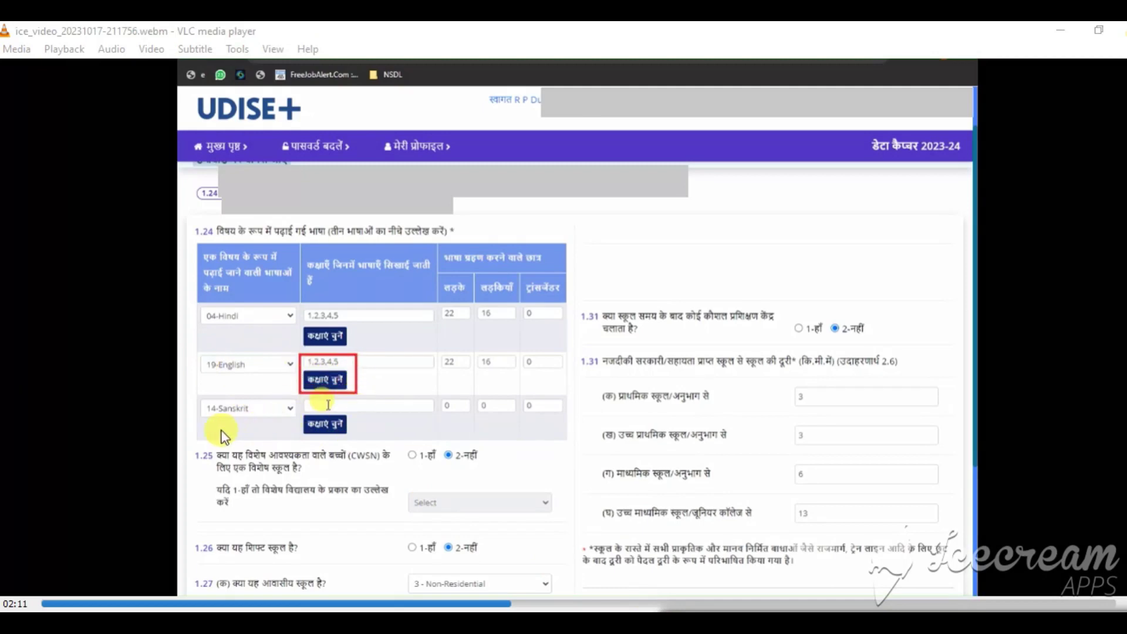
drag(199, 397, 291, 423)
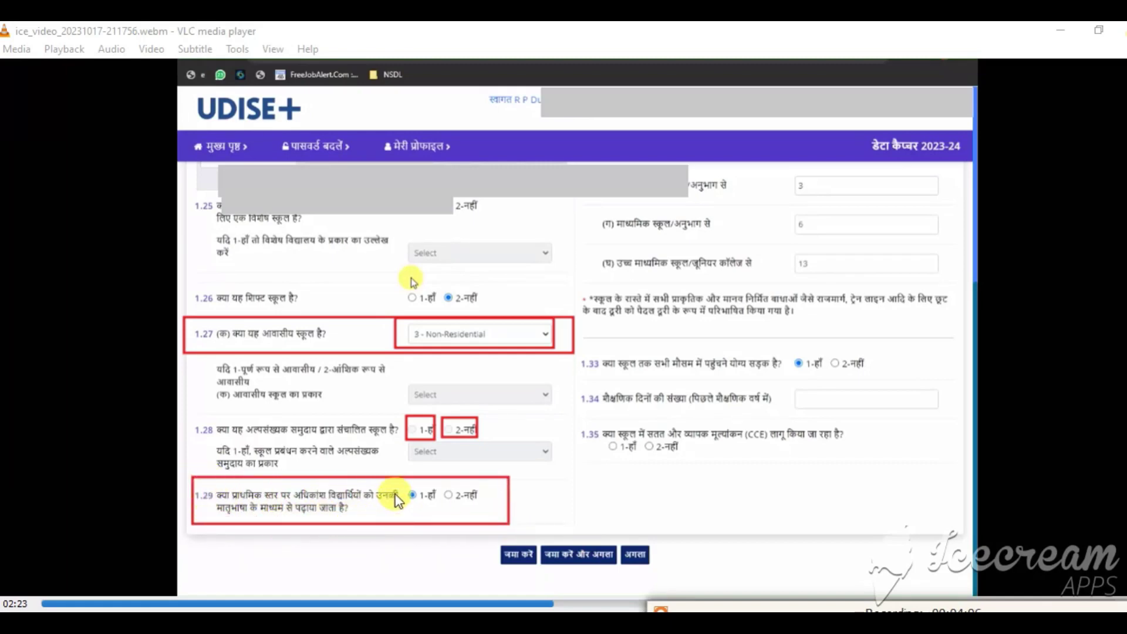
key(Right)
key(Right)
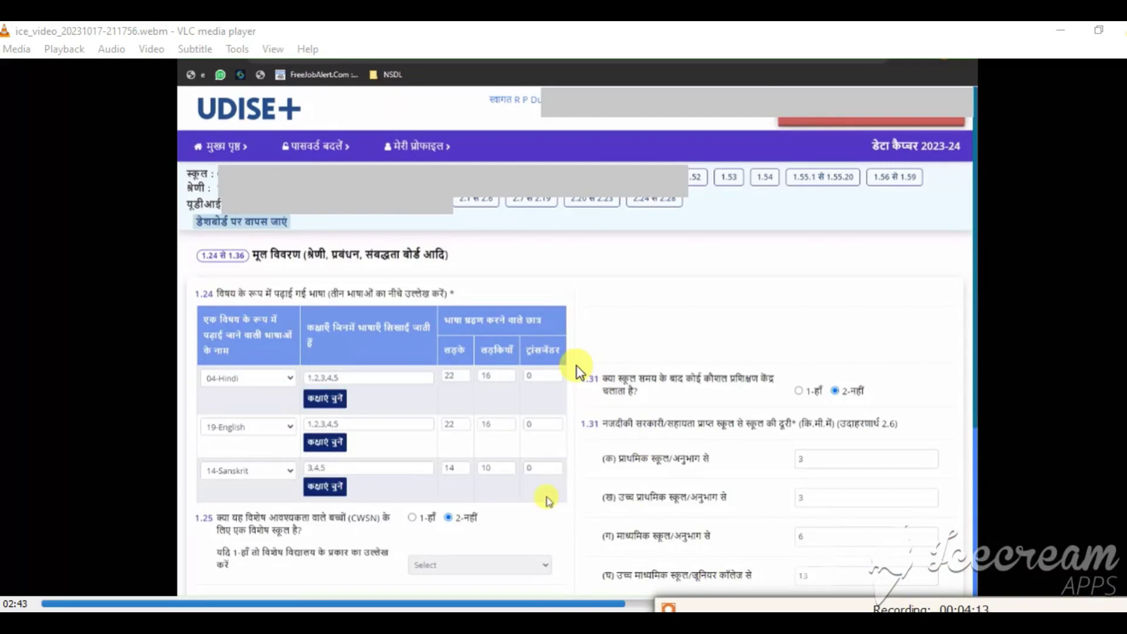
- Outline in red the 1.31 skill-training question, its No option, the school-distance heading, and the primary distance row with its value field
mouse_move(576, 367)
mouse_down()
mouse_move(651, 399)
mouse_move(642, 400)
mouse_move(904, 403)
mouse_up()
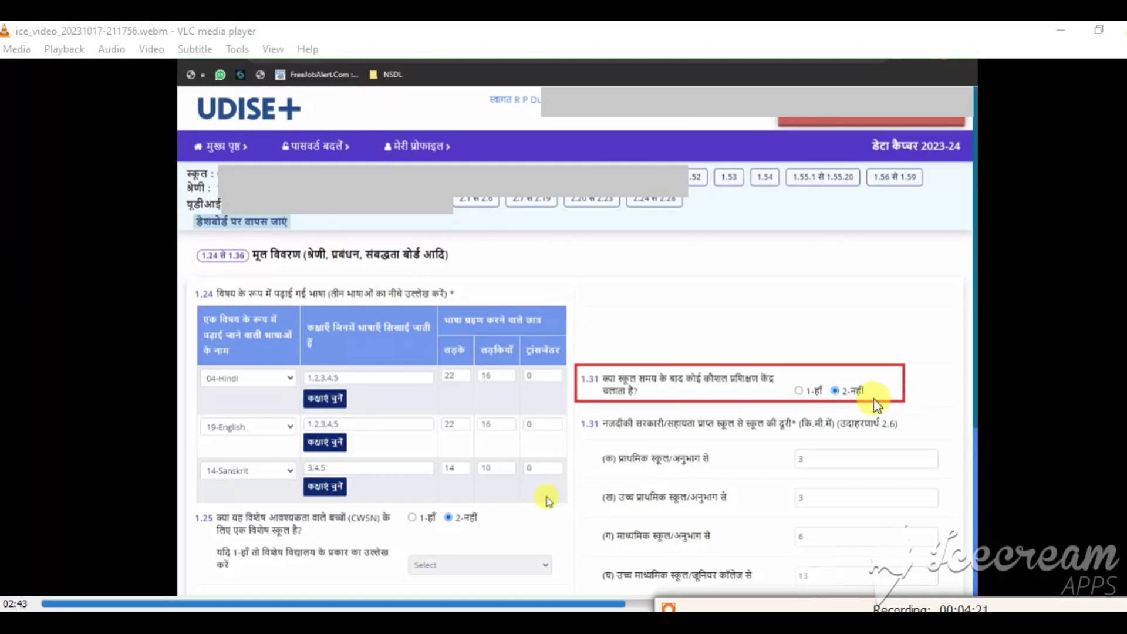
click(834, 390)
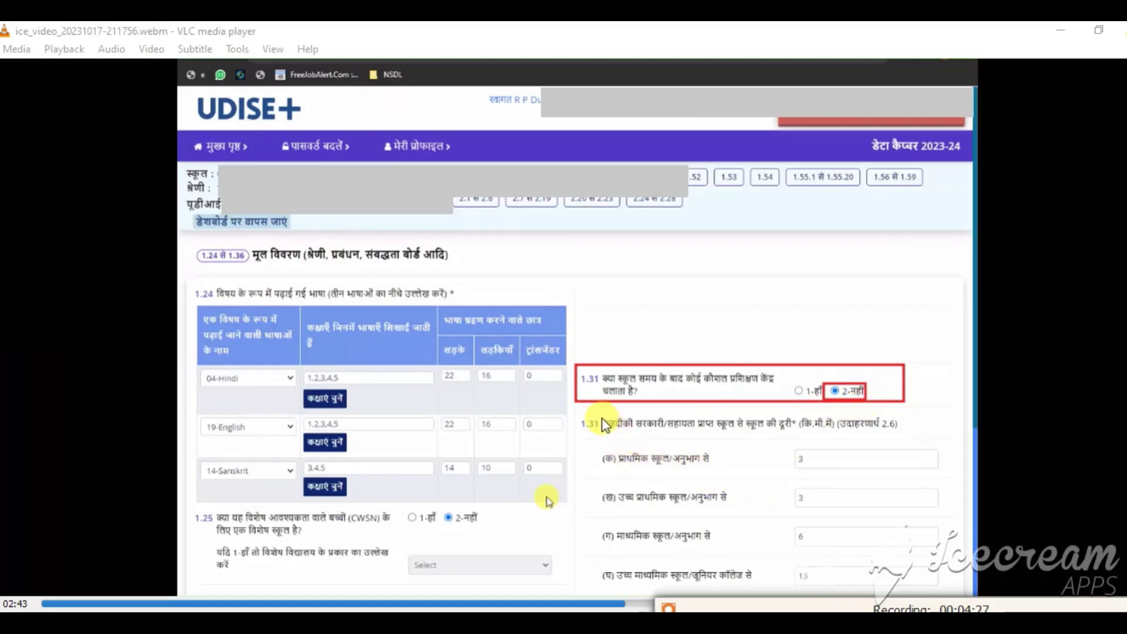
mouse_move(601, 410)
mouse_down()
mouse_move(658, 442)
mouse_move(942, 452)
mouse_move(935, 442)
mouse_up()
mouse_move(592, 444)
mouse_down()
mouse_move(636, 472)
mouse_move(929, 473)
mouse_up()
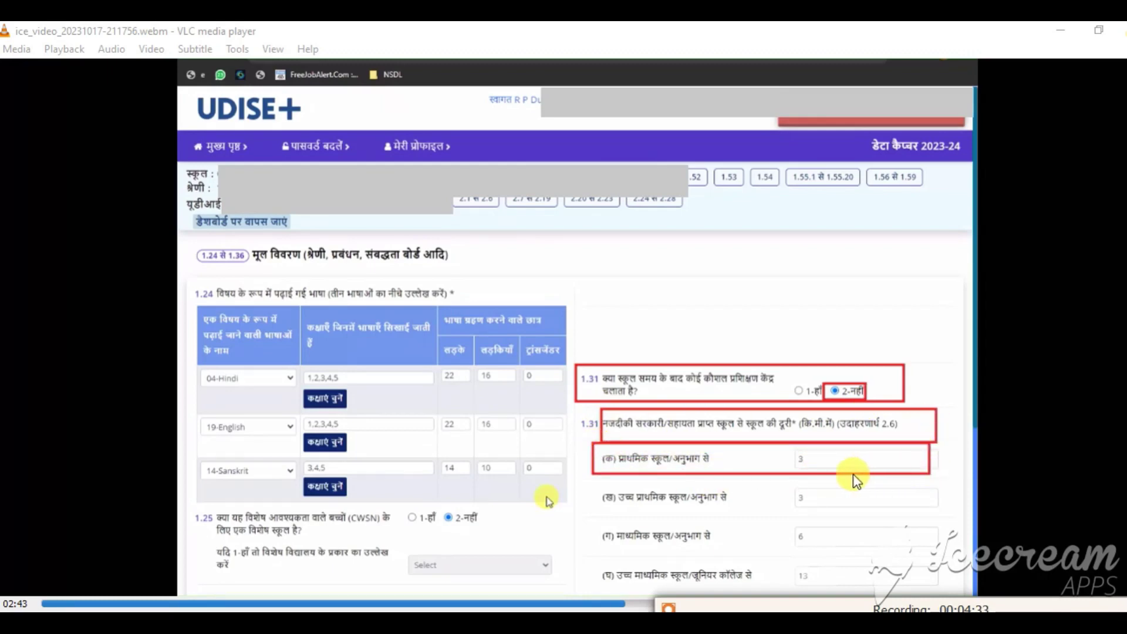
mouse_move(784, 449)
mouse_down()
mouse_move(810, 466)
mouse_move(913, 469)
mouse_up()
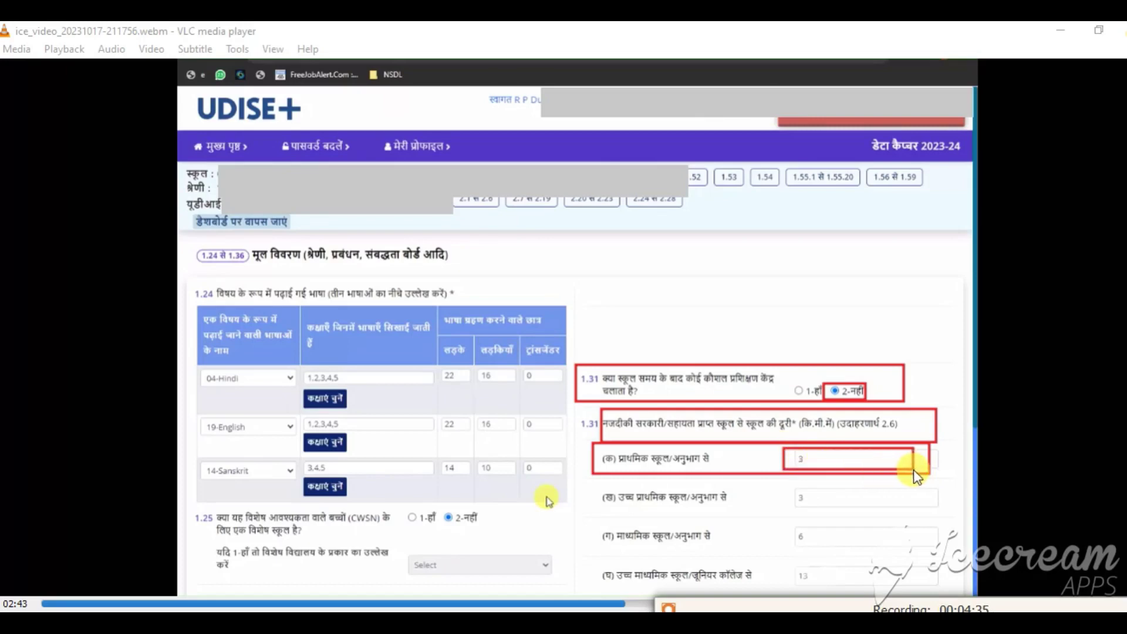
- Outline the upper primary, secondary and higher secondary distance rows with red rectangles
mouse_move(601, 486)
mouse_down()
mouse_move(790, 519)
mouse_move(927, 515)
mouse_up()
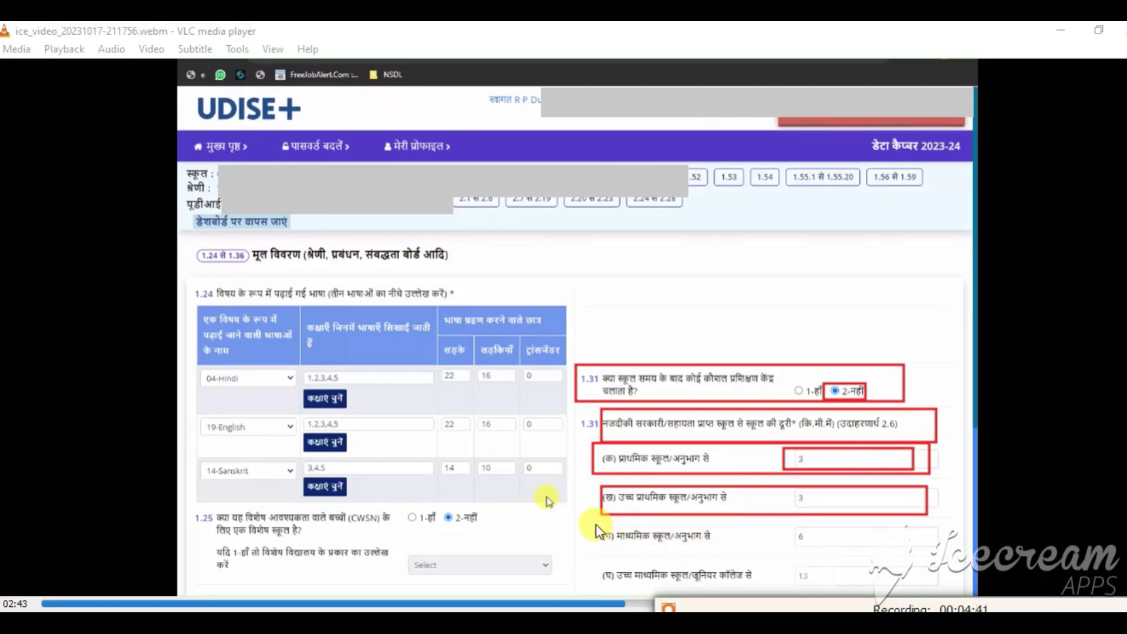
mouse_move(603, 521)
mouse_down()
mouse_move(977, 573)
mouse_move(965, 561)
mouse_up()
mouse_move(604, 559)
mouse_down()
mouse_move(868, 587)
mouse_move(956, 584)
mouse_up()
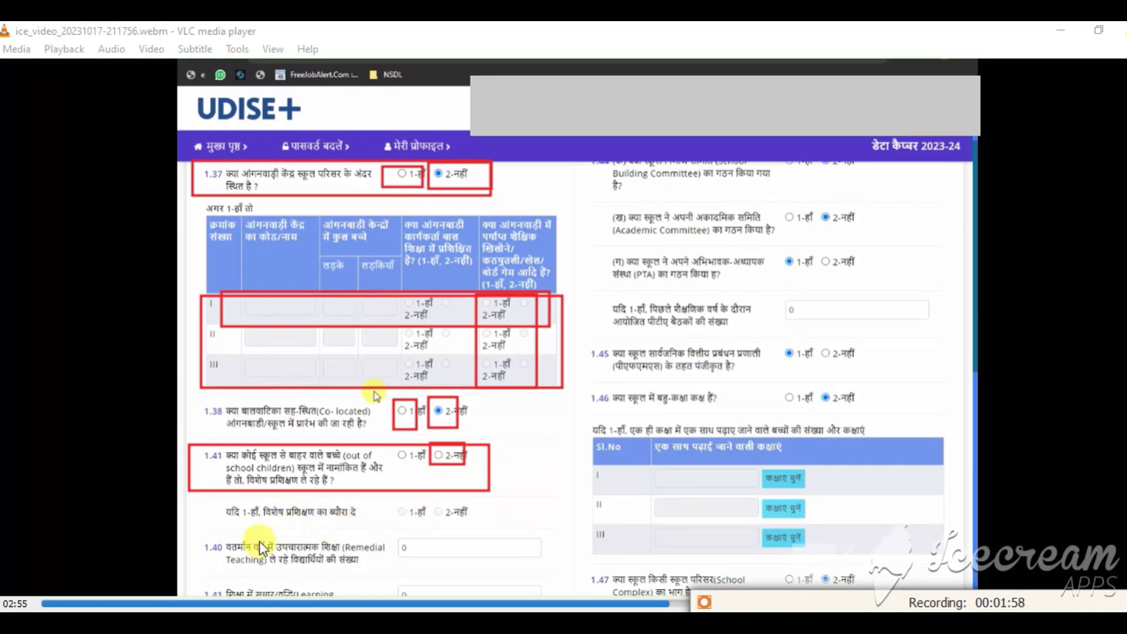
- Pause and resume the recording, then outline question number 1.40 and its remedial teaching answer field in red
key(F8)
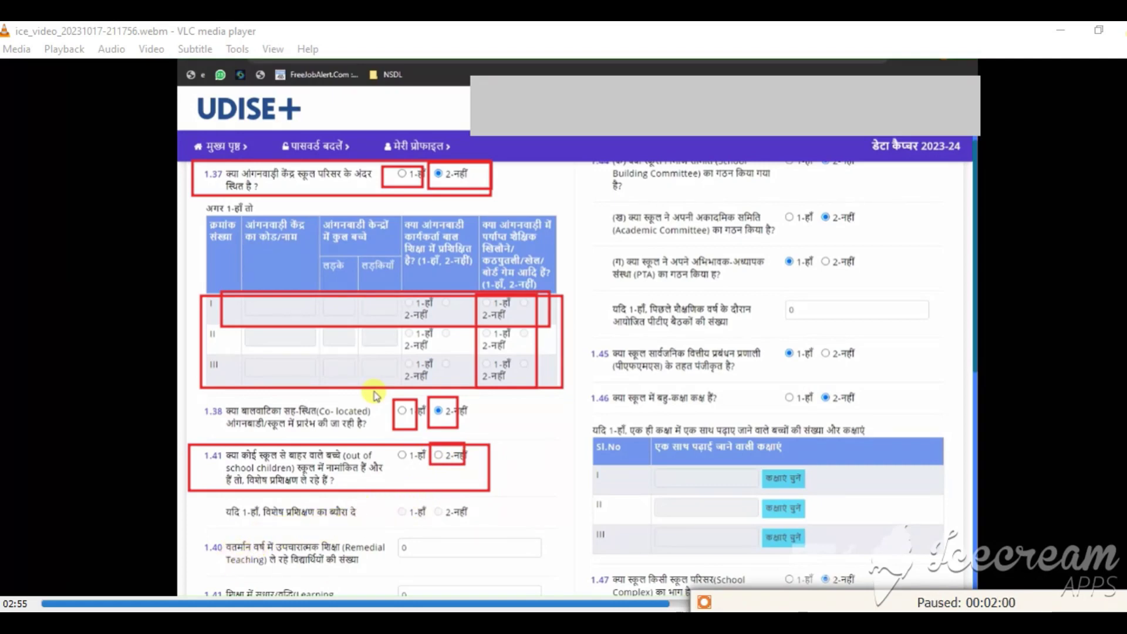
key(F8)
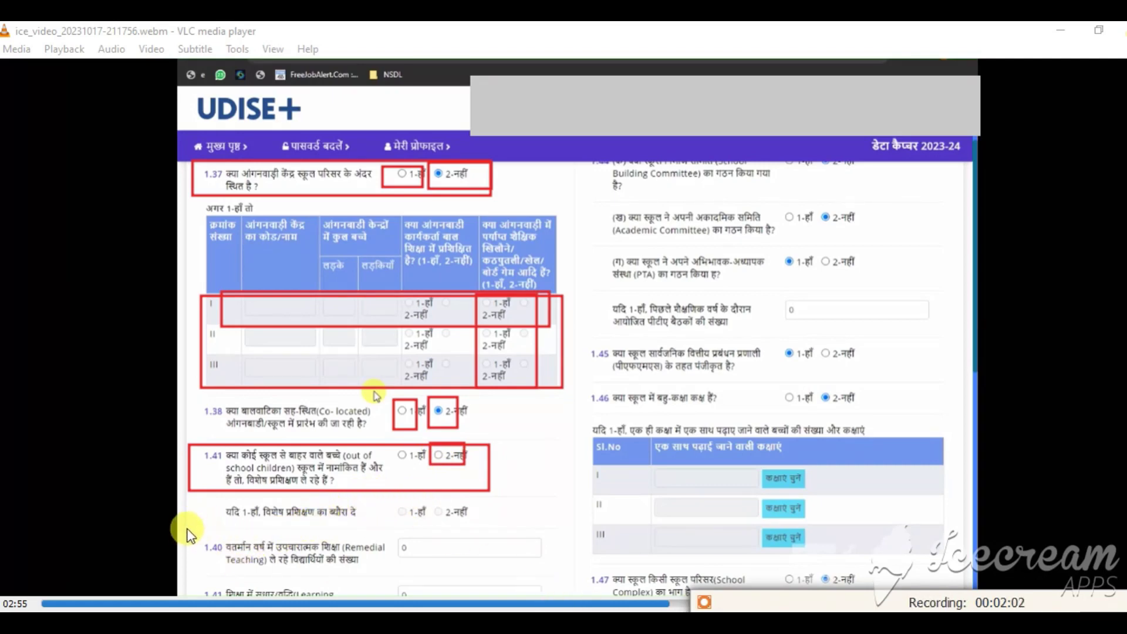
drag(196, 533, 232, 555)
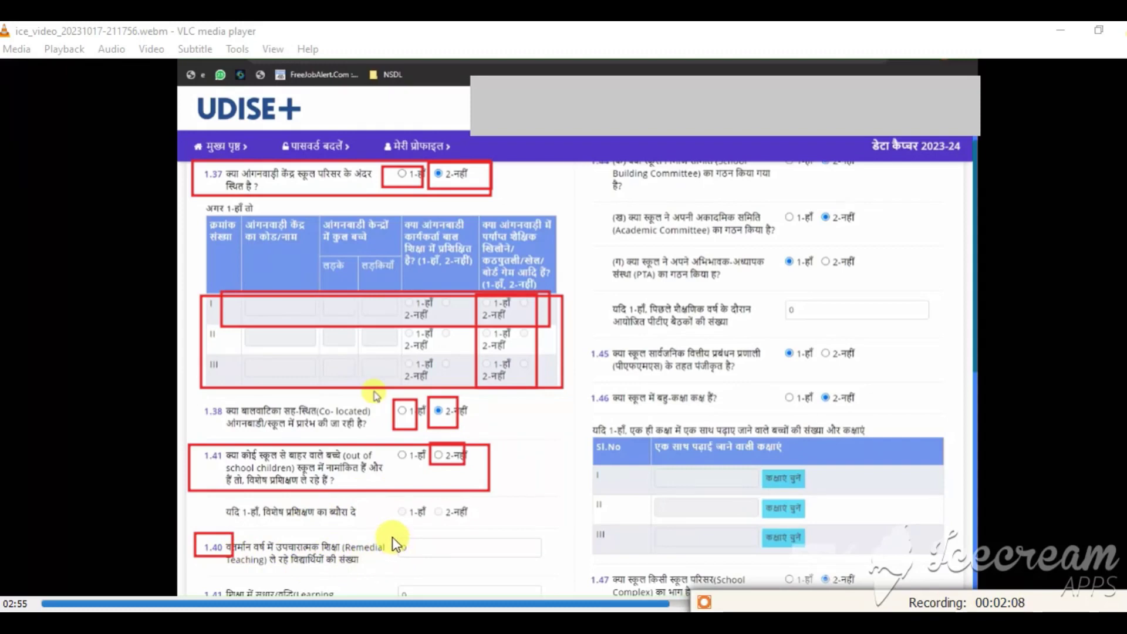
drag(391, 535, 549, 557)
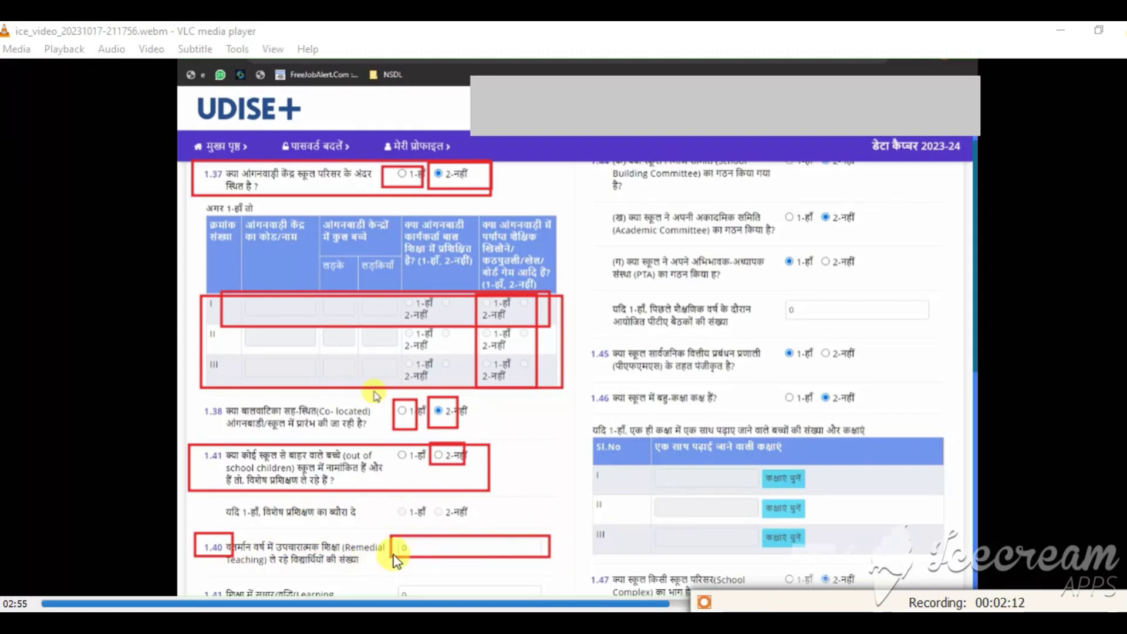
drag(392, 533, 558, 565)
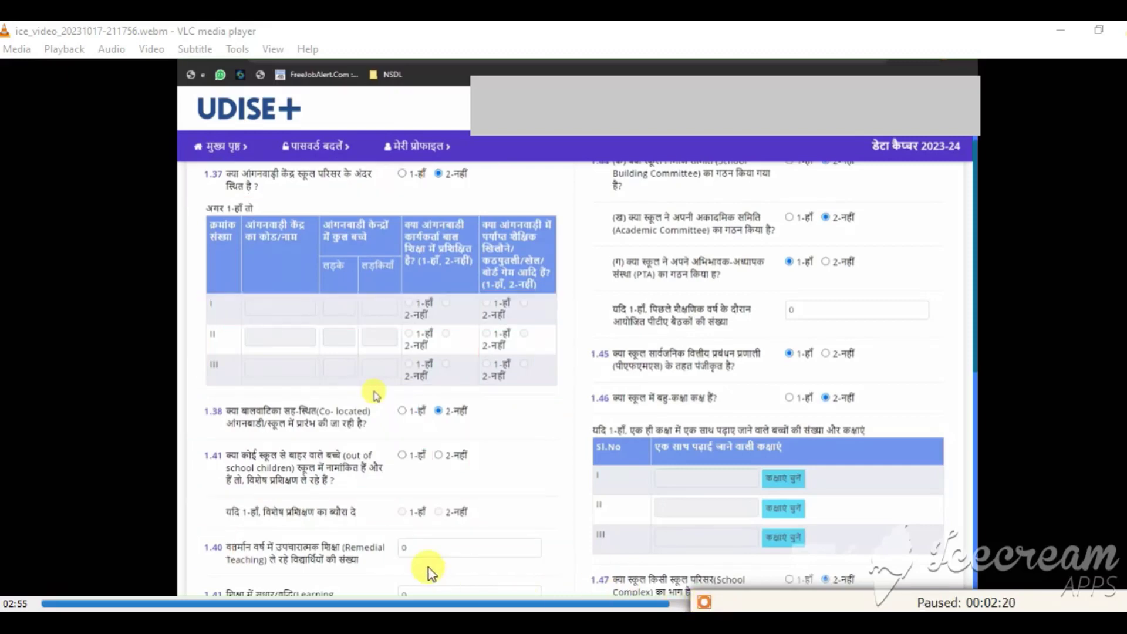
drag(393, 536, 467, 563)
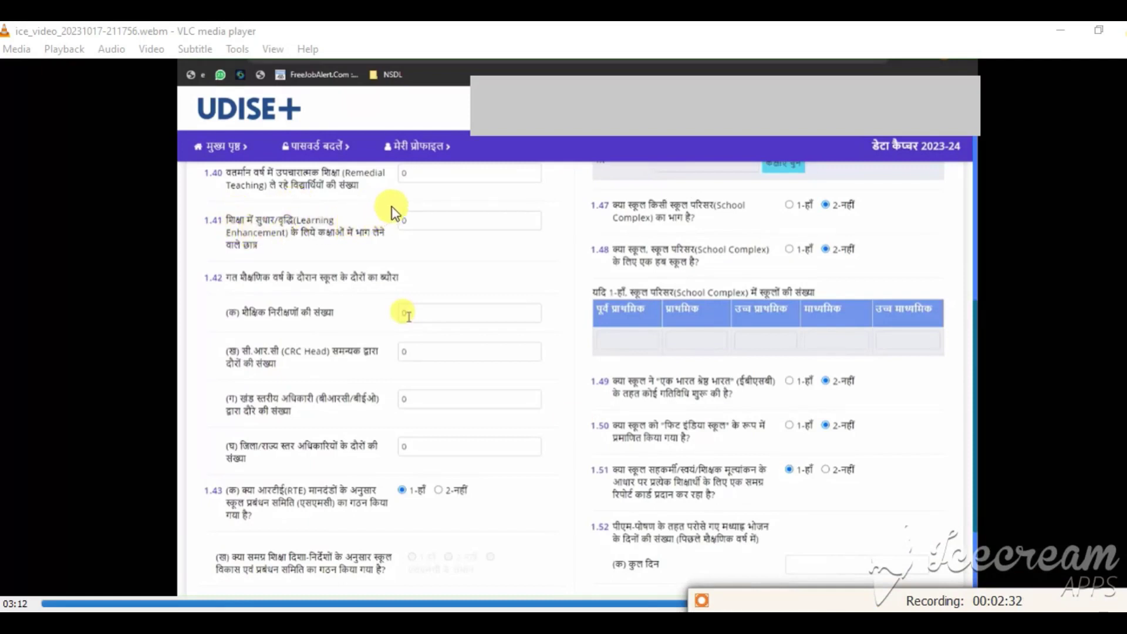
- Outline in red the 1.41 answer, the 1.42 heading with its four visit-count fields, and question 1.43 (क) with its Yes option
drag(392, 204, 442, 239)
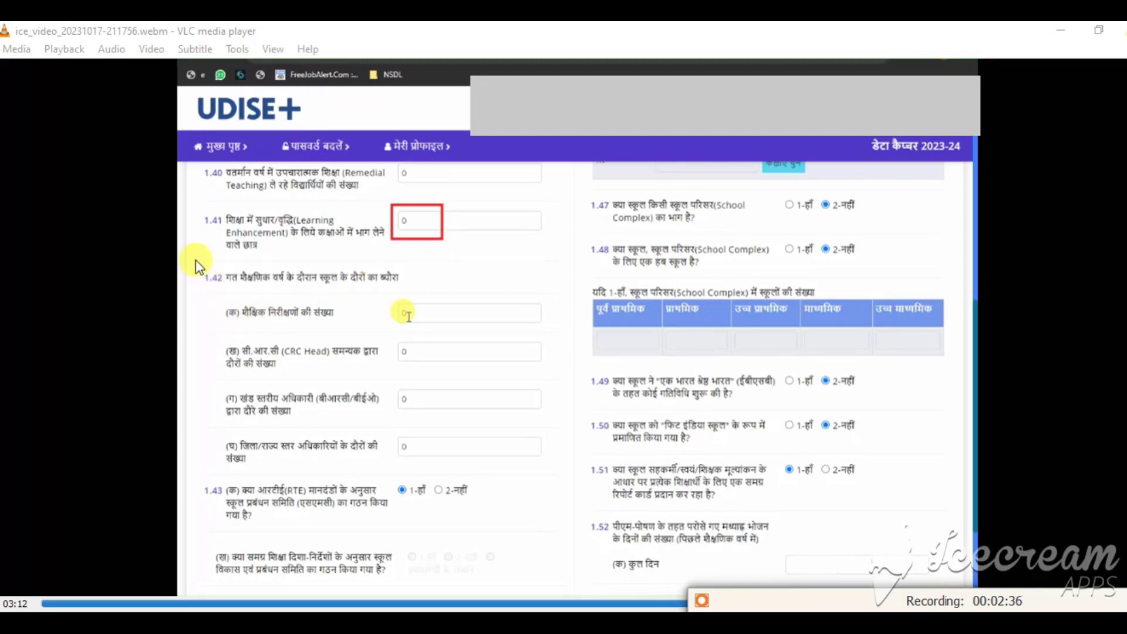
drag(195, 259, 418, 301)
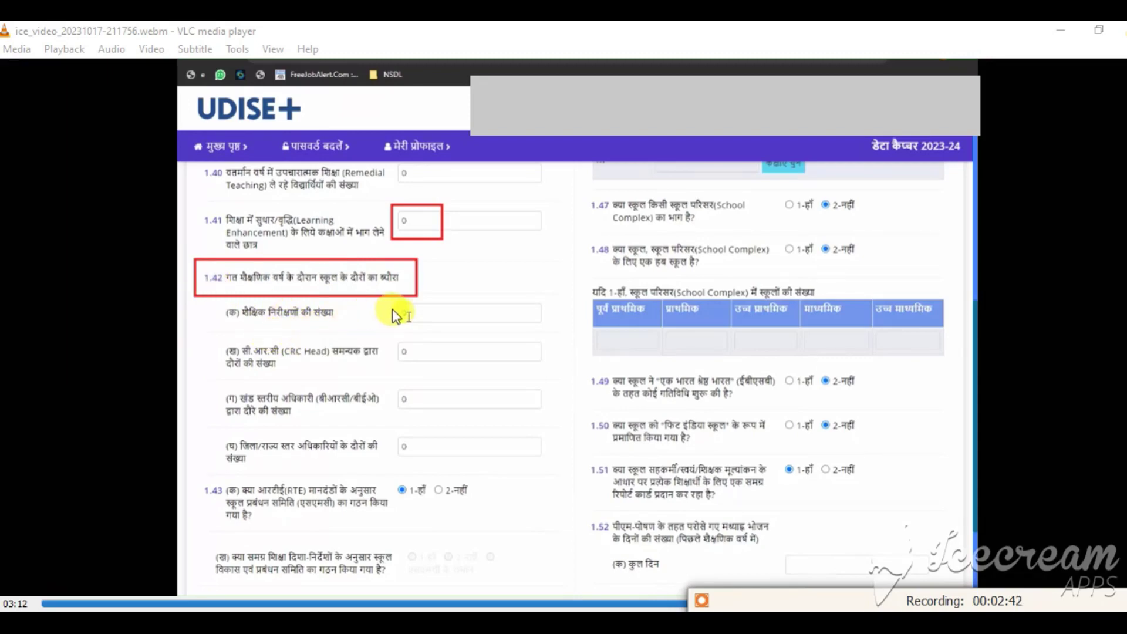
drag(392, 302, 544, 327)
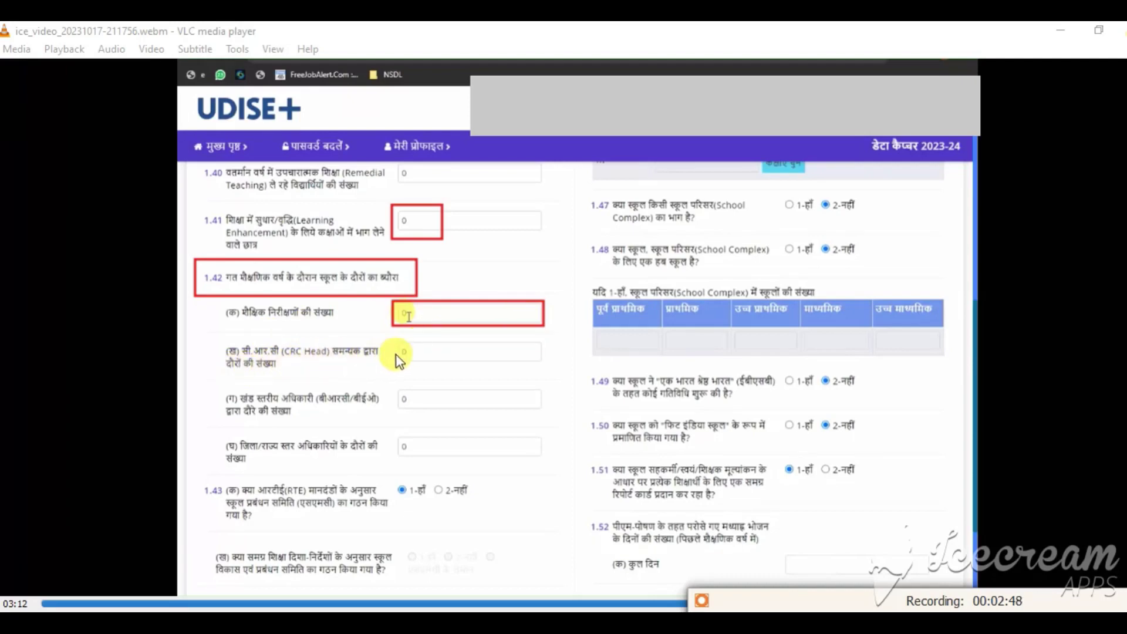
drag(391, 343, 458, 368)
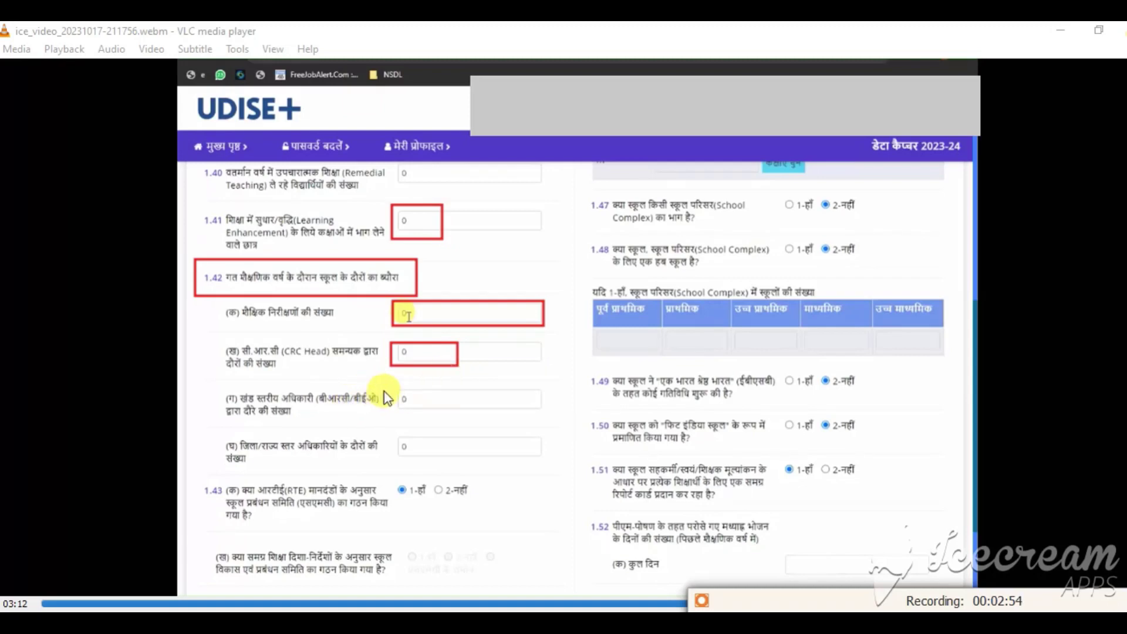
drag(397, 388, 462, 416)
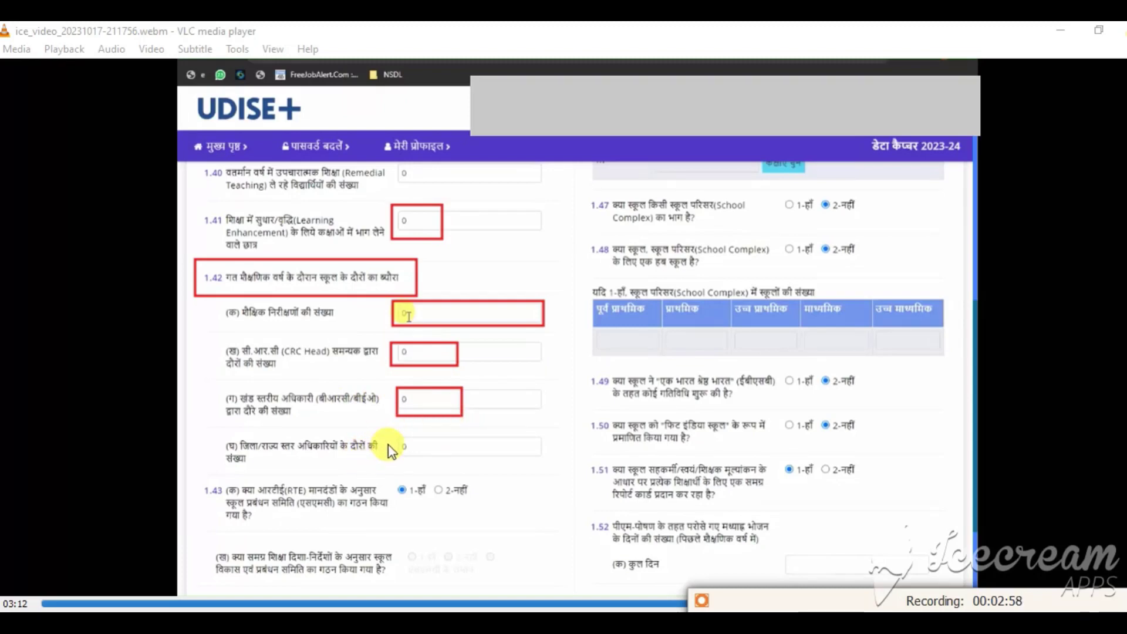
mouse_move(389, 437)
mouse_down()
mouse_move(433, 460)
mouse_move(523, 473)
mouse_move(525, 459)
mouse_up()
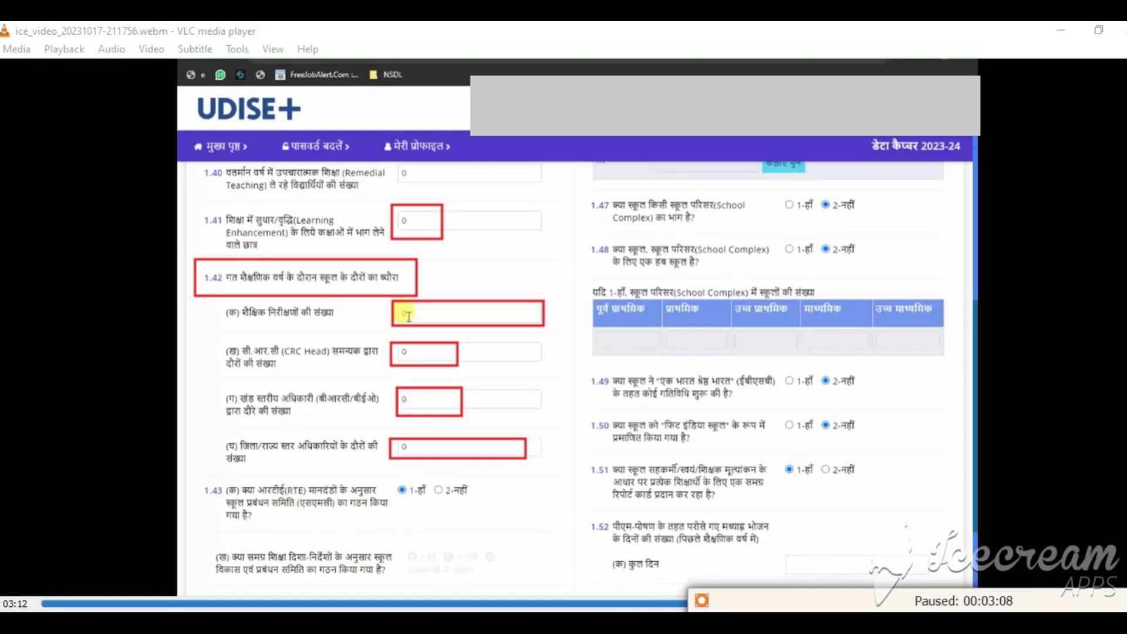
mouse_move(196, 482)
mouse_down()
mouse_move(510, 536)
mouse_move(542, 523)
mouse_up()
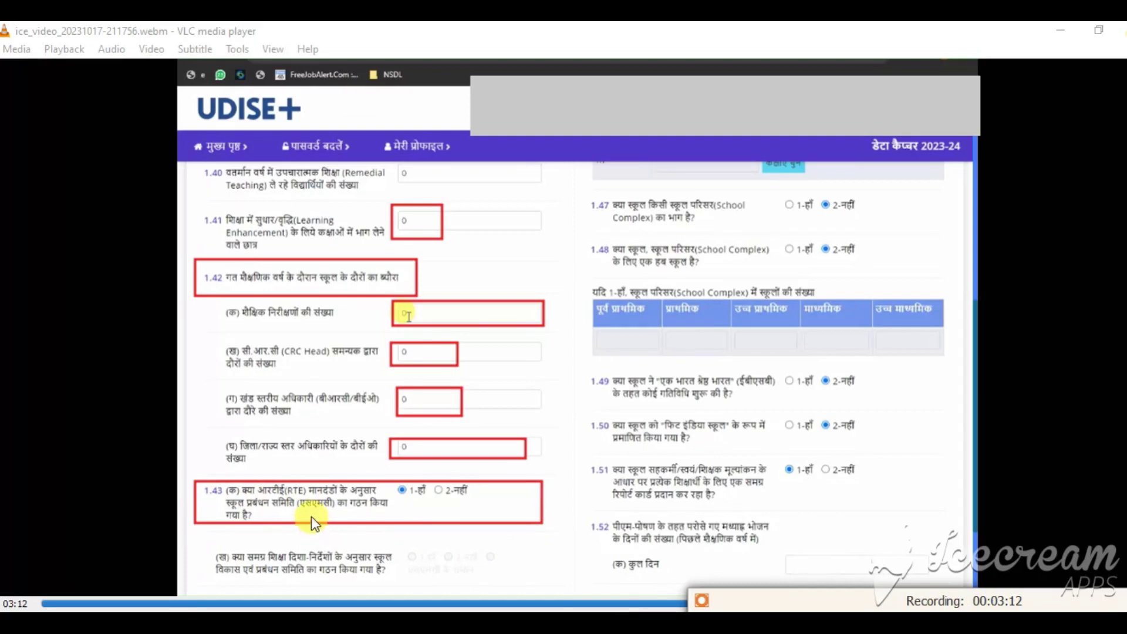
drag(389, 475, 427, 504)
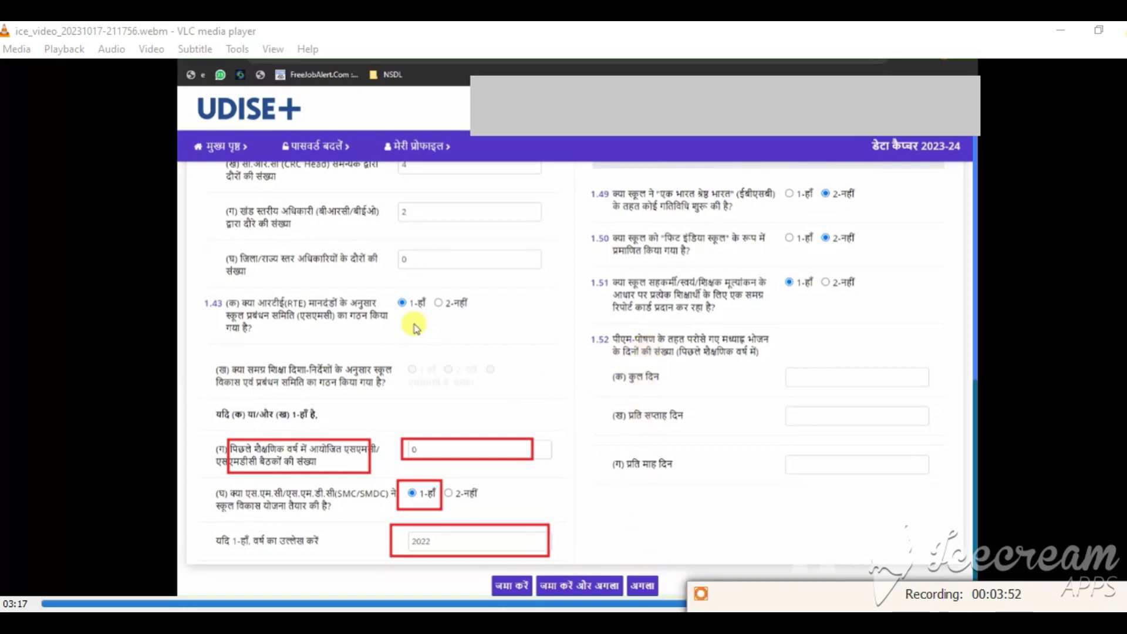
- Skip the video forward and outline the submit-and-next button (जमा करें और अगला) below the form in red
click(691, 603)
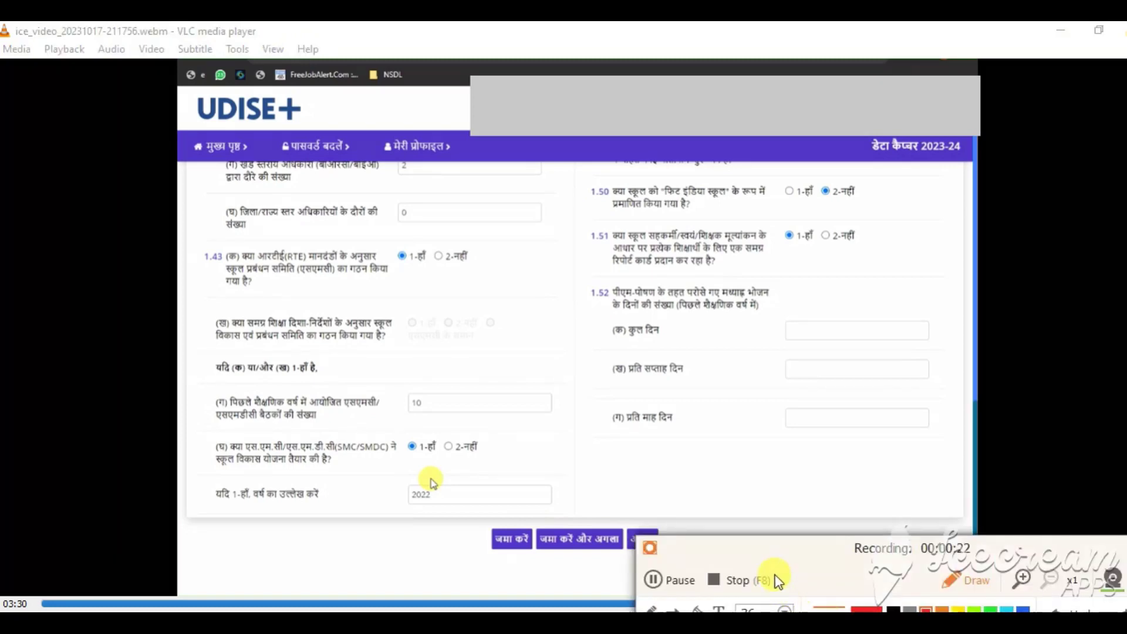
mouse_move(533, 518)
mouse_down()
mouse_move(584, 558)
mouse_move(624, 560)
mouse_up()
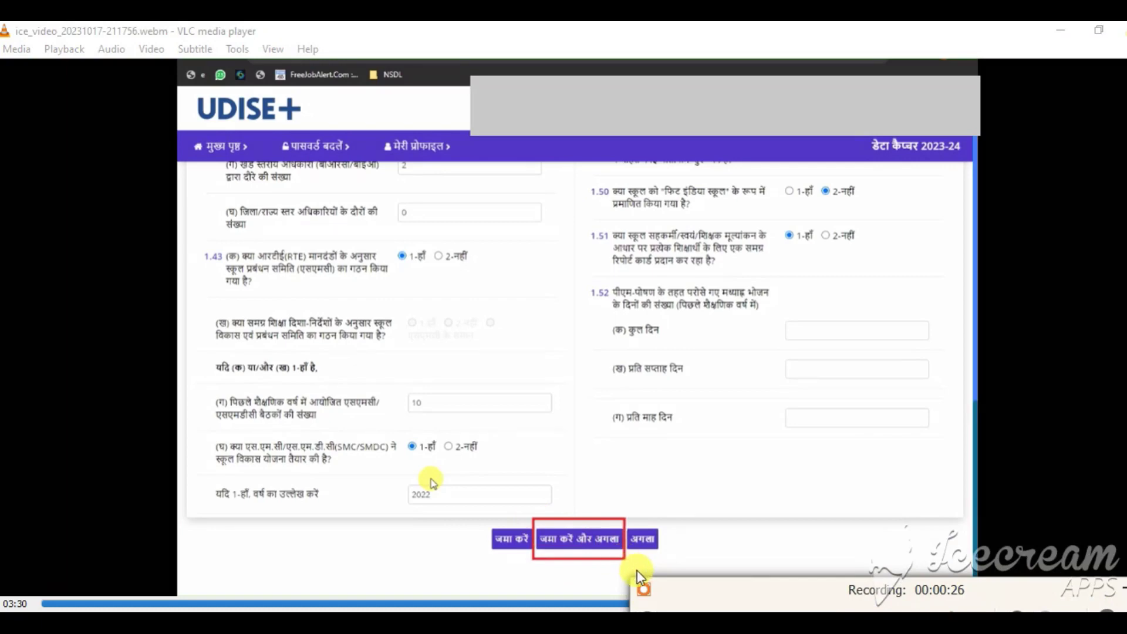
click(643, 589)
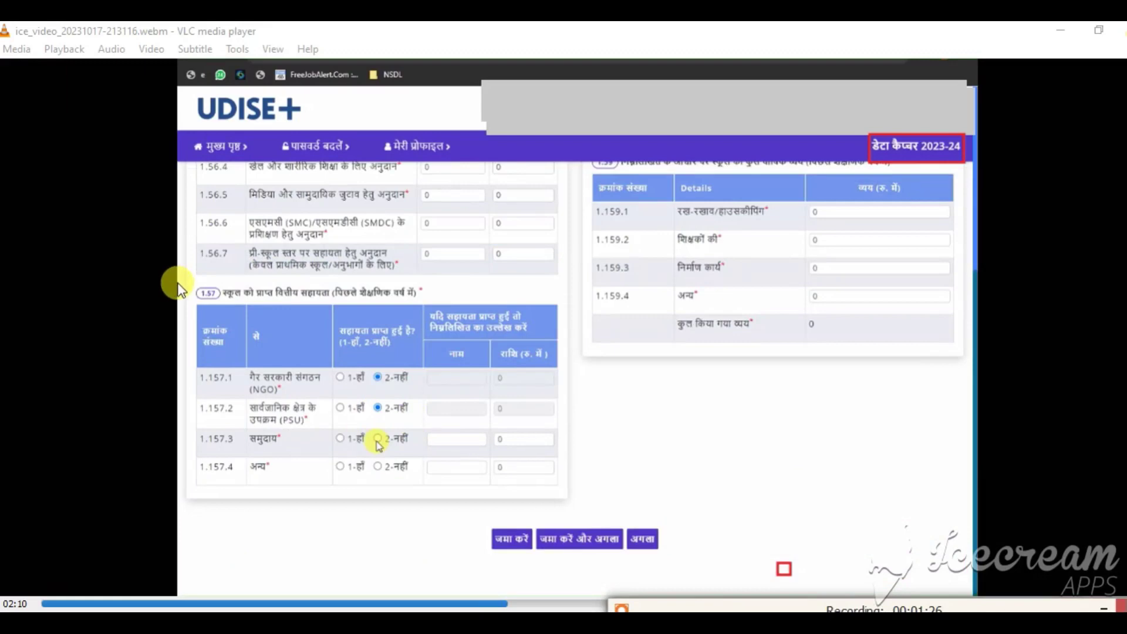
- Outline in red the 1.57 financial assistance heading, its four-row answer area, each source name from NGO to Other, and the submit-and-next button
mouse_move(181, 277)
mouse_down()
mouse_move(241, 294)
mouse_move(475, 305)
mouse_up()
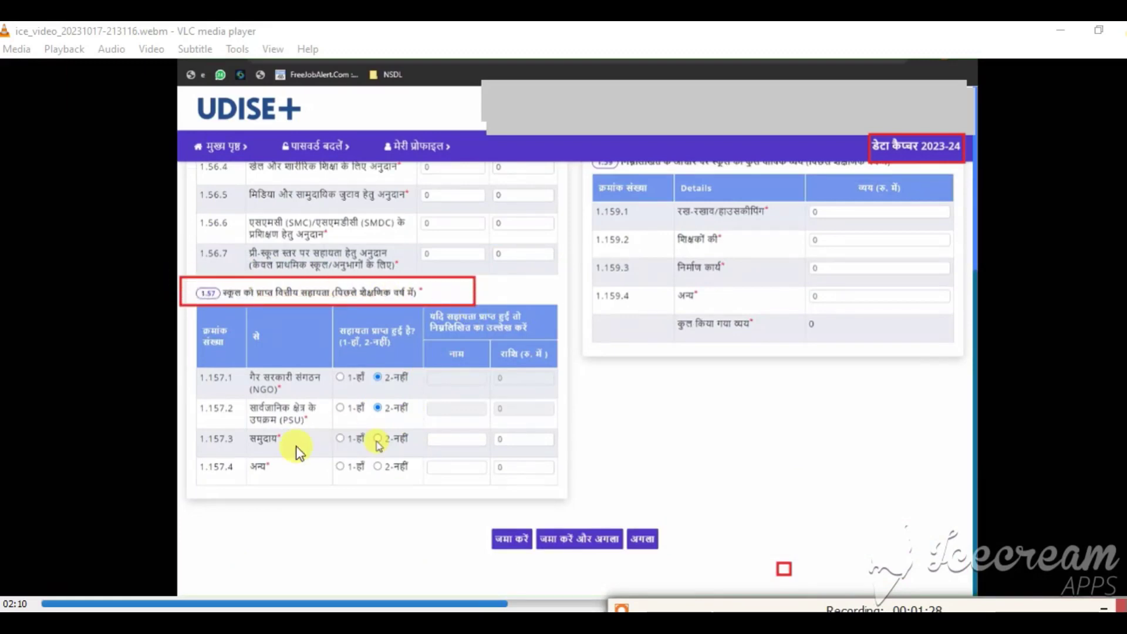
mouse_move(190, 362)
mouse_down()
mouse_move(314, 437)
mouse_move(570, 486)
mouse_up()
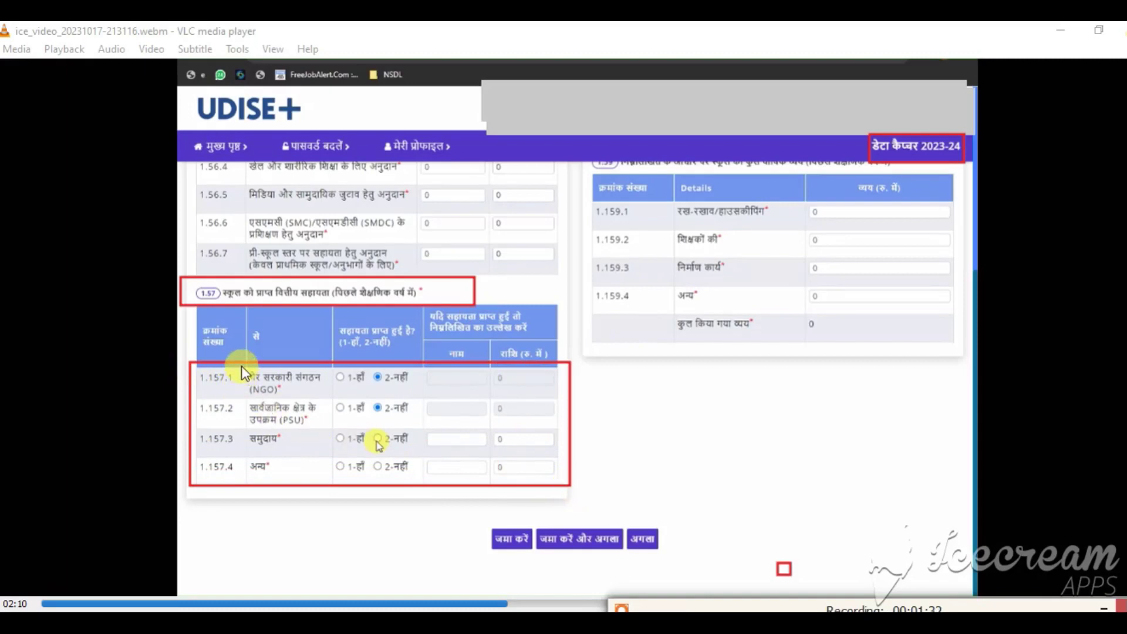
drag(241, 365, 314, 389)
drag(241, 392, 318, 429)
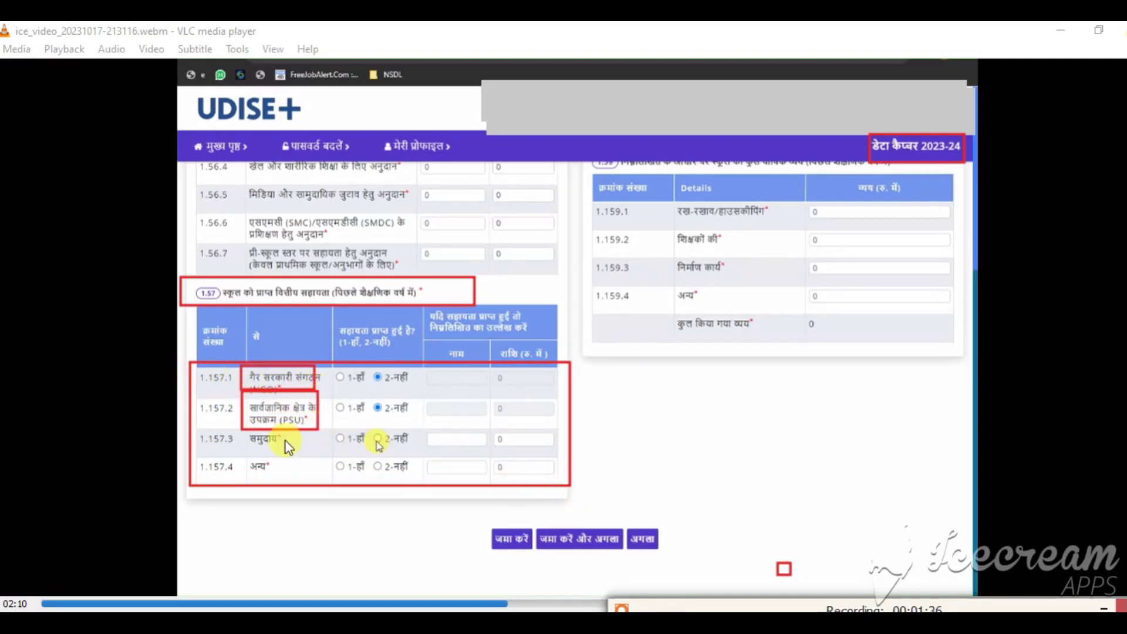
drag(237, 431, 303, 445)
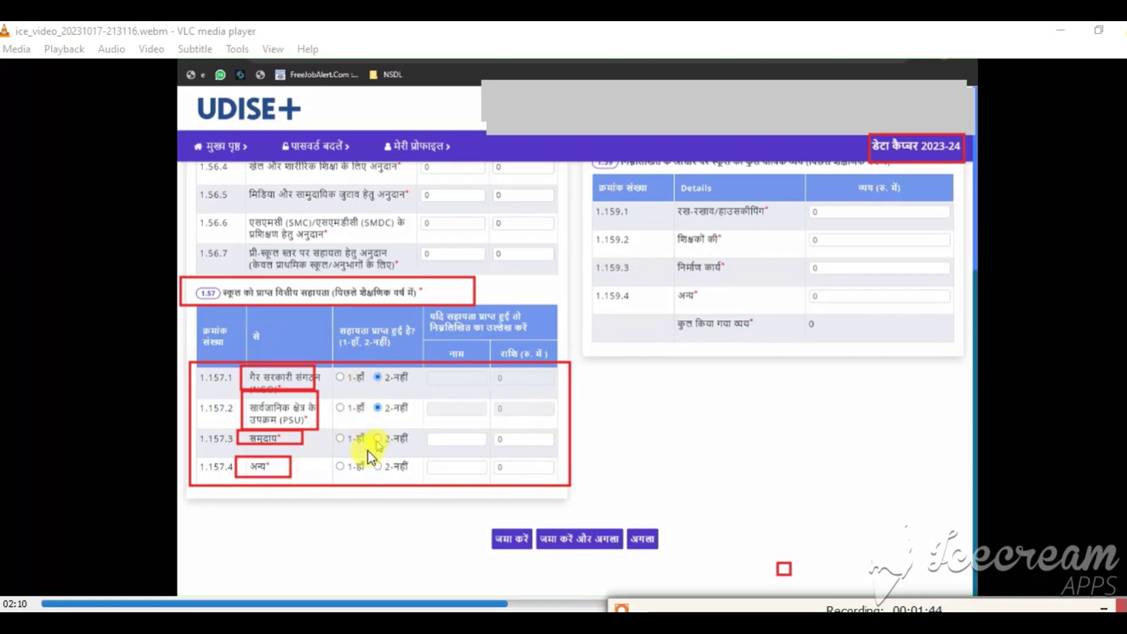
click(377, 376)
drag(540, 523, 614, 565)
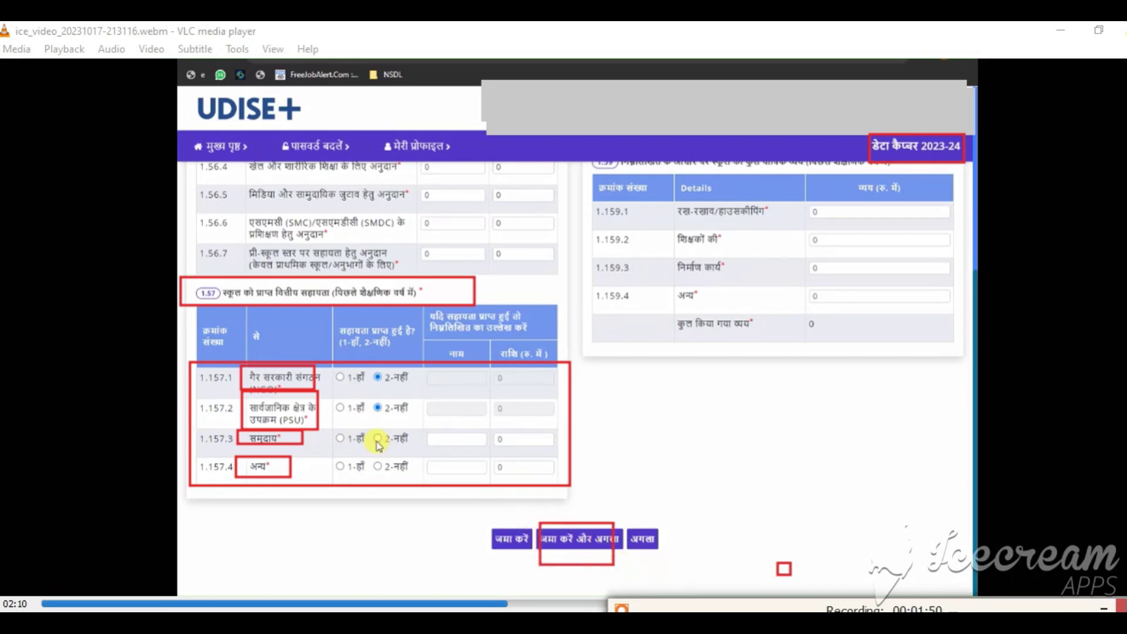
- Skip the video forward to section 2.1 to 2.6, outline its physical facilities heading in red, and advance the video further
key(Right)
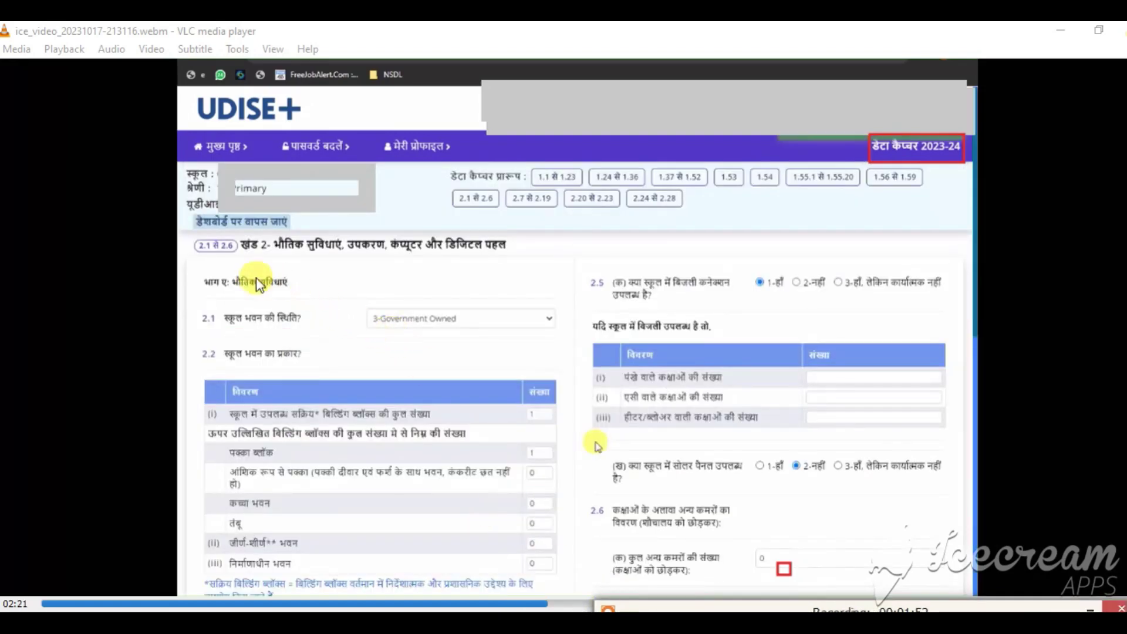
drag(214, 254, 545, 264)
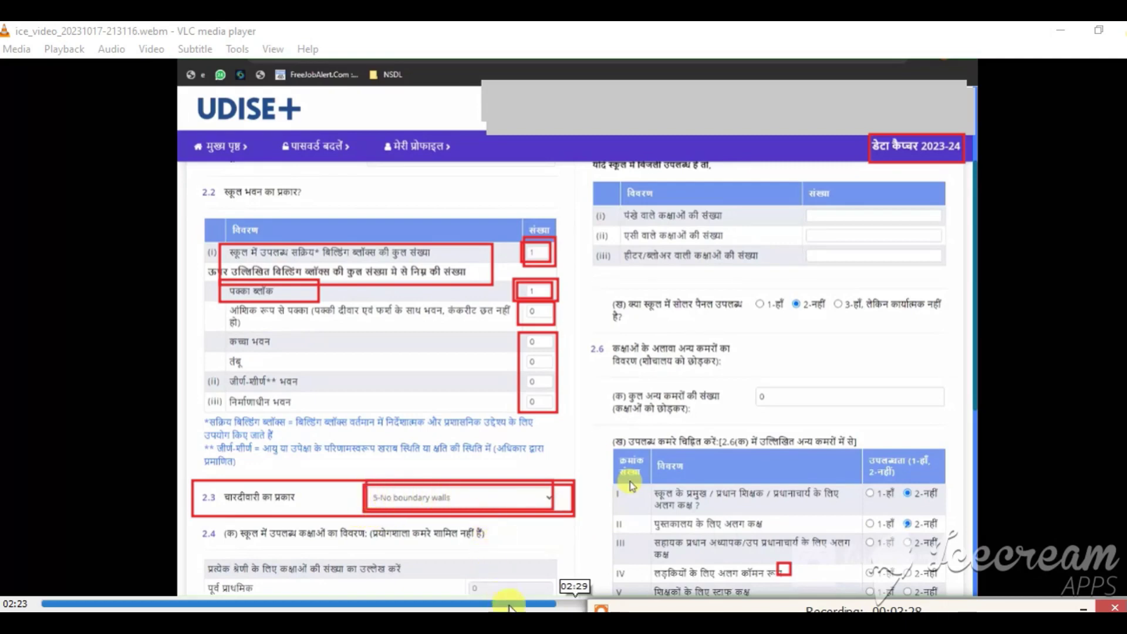
click(574, 603)
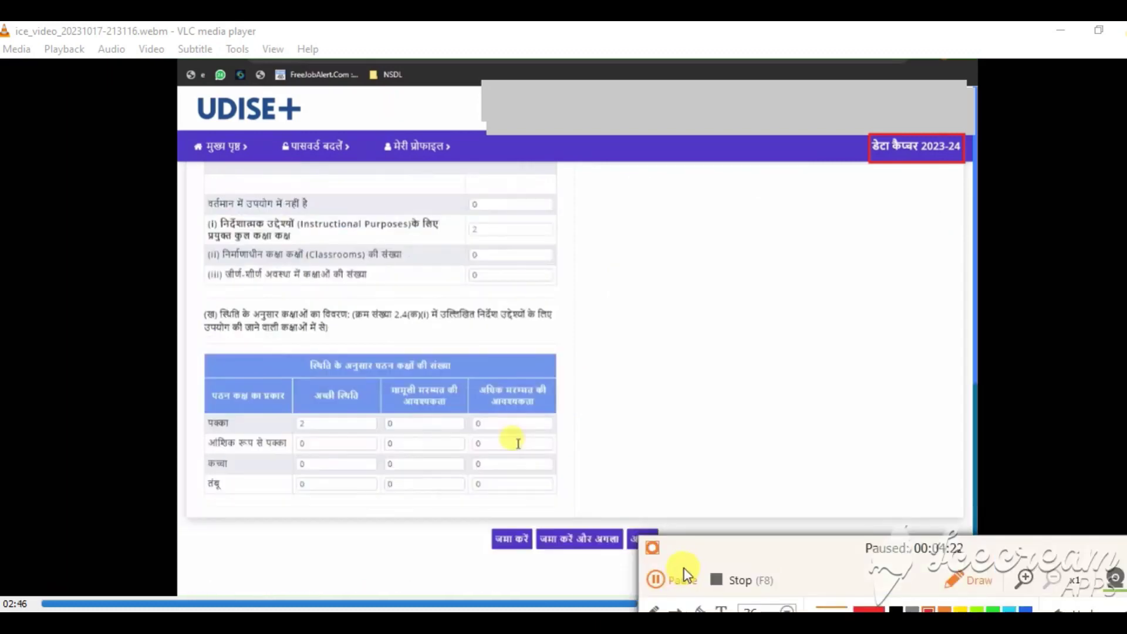
- Resume the recording and outline in red the 2.4 (ख) classroom condition heading, the pucca row's good-condition count, and the 2.6 (ख) rooms table
click(675, 572)
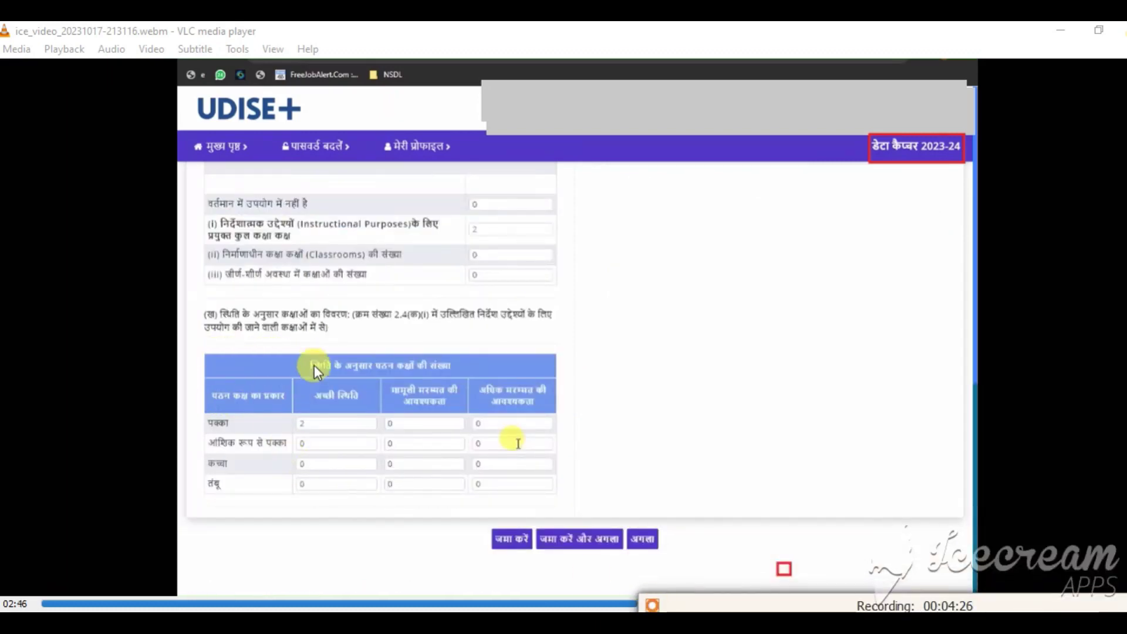
drag(294, 353, 431, 377)
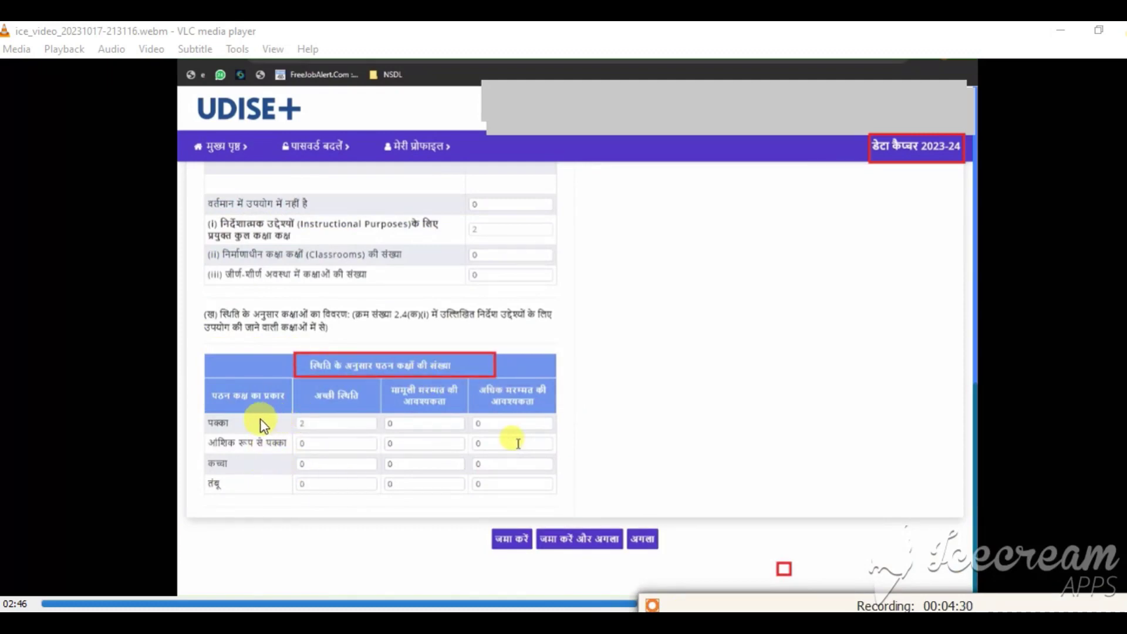
drag(289, 416, 388, 426)
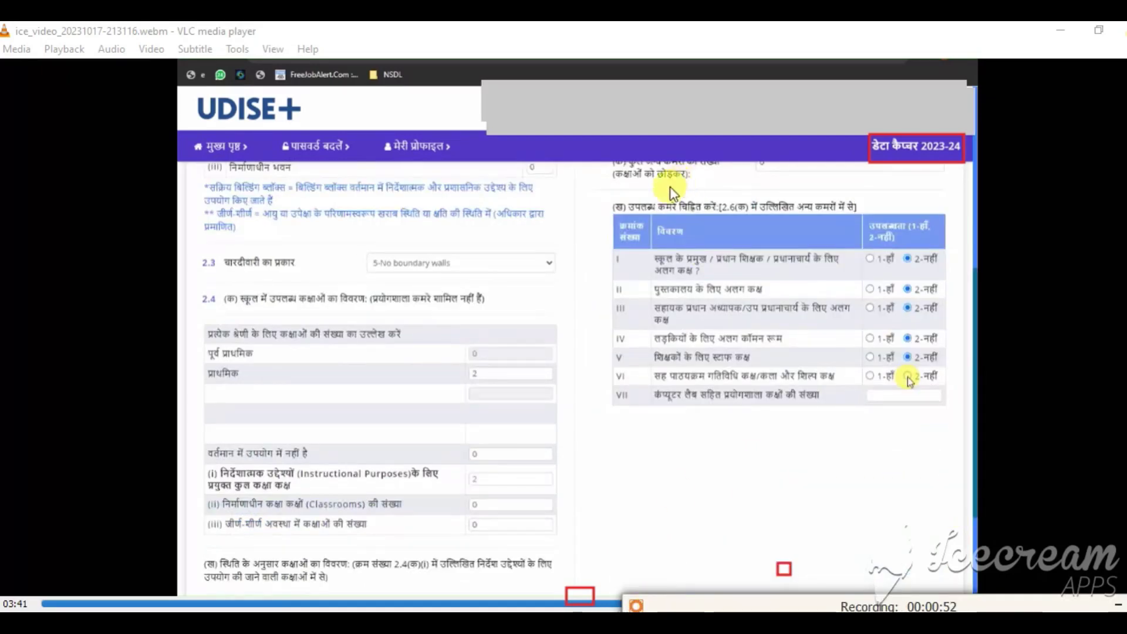
drag(886, 400, 1023, 456)
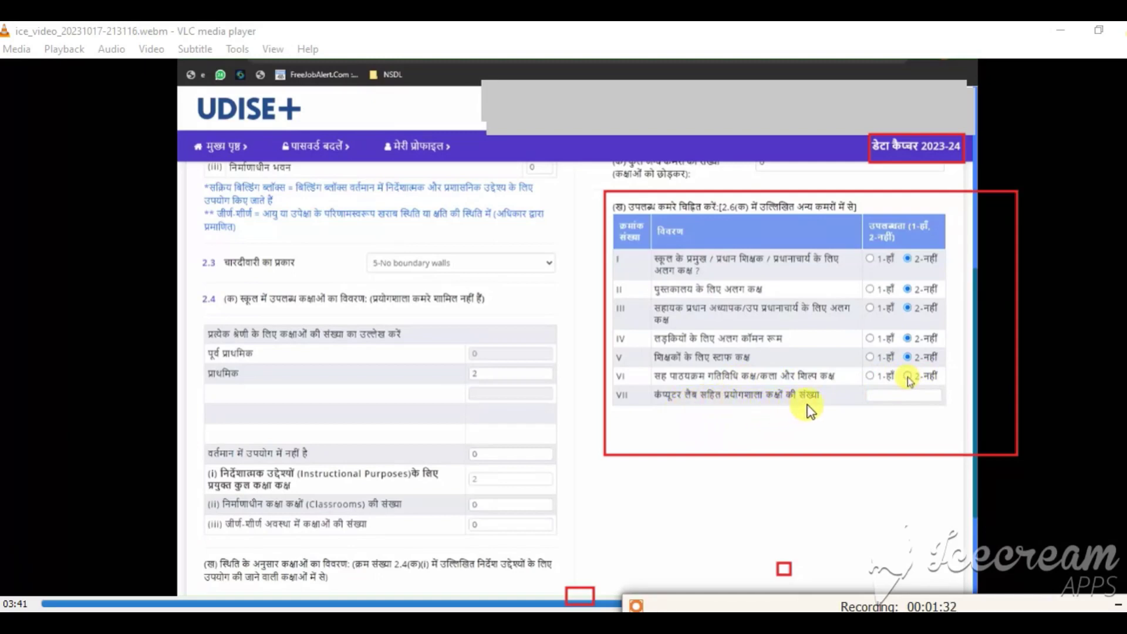
- Mark in red the laboratory-room count field in row VII, the library (पुस्तकालय) label, and the book bank and reading corner rows
drag(874, 390, 928, 405)
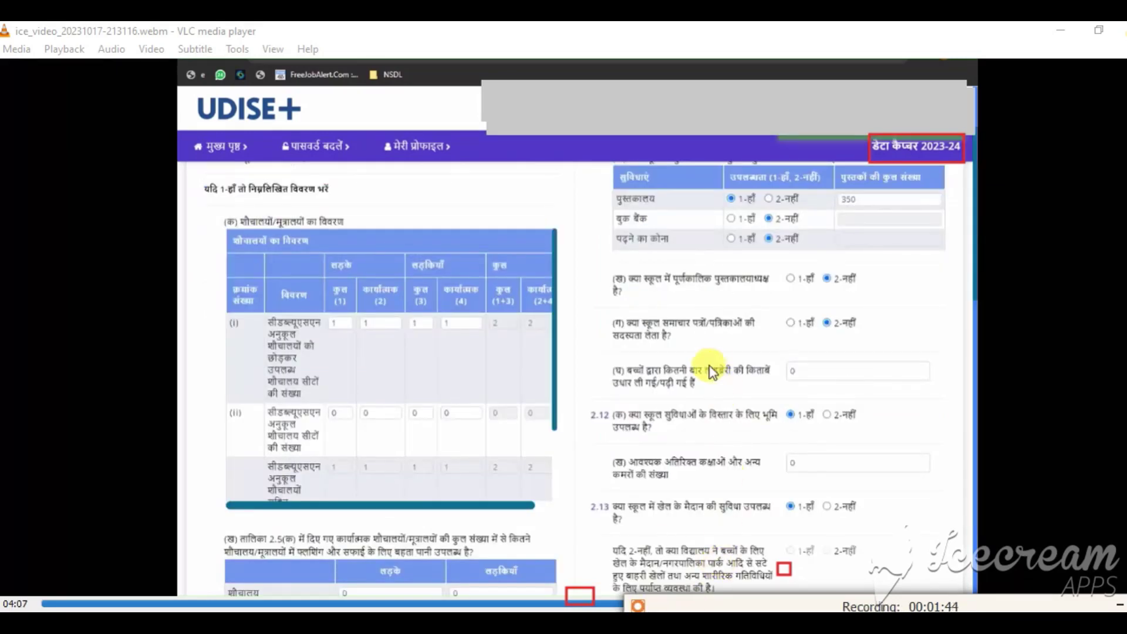
click(613, 188)
drag(632, 200, 676, 206)
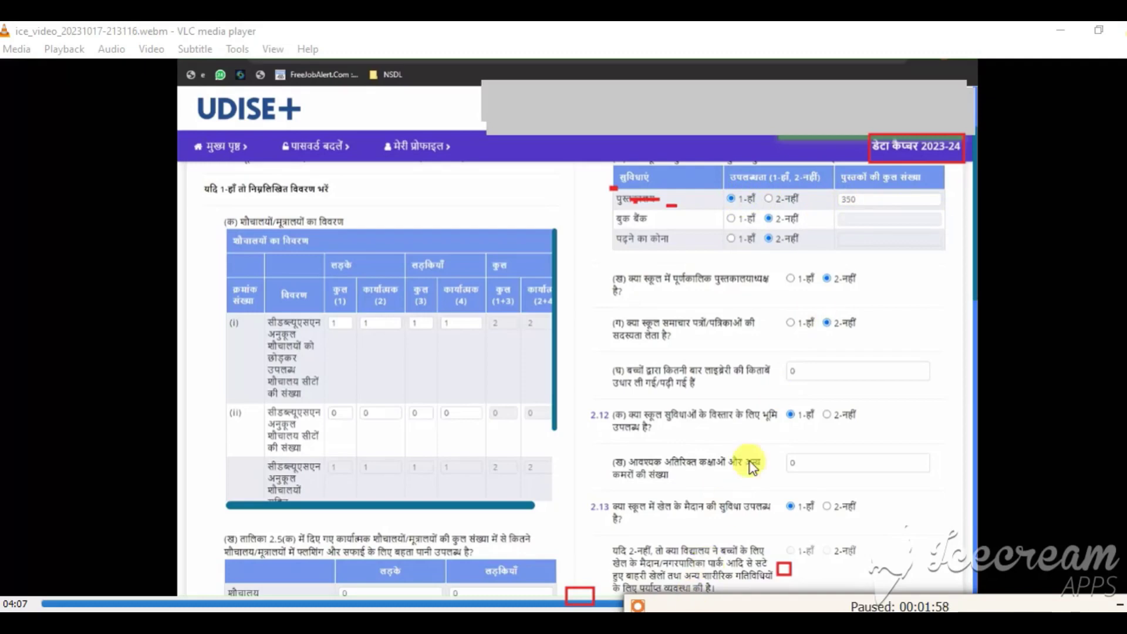
mouse_move(611, 210)
mouse_down()
mouse_move(692, 228)
mouse_move(944, 228)
mouse_up()
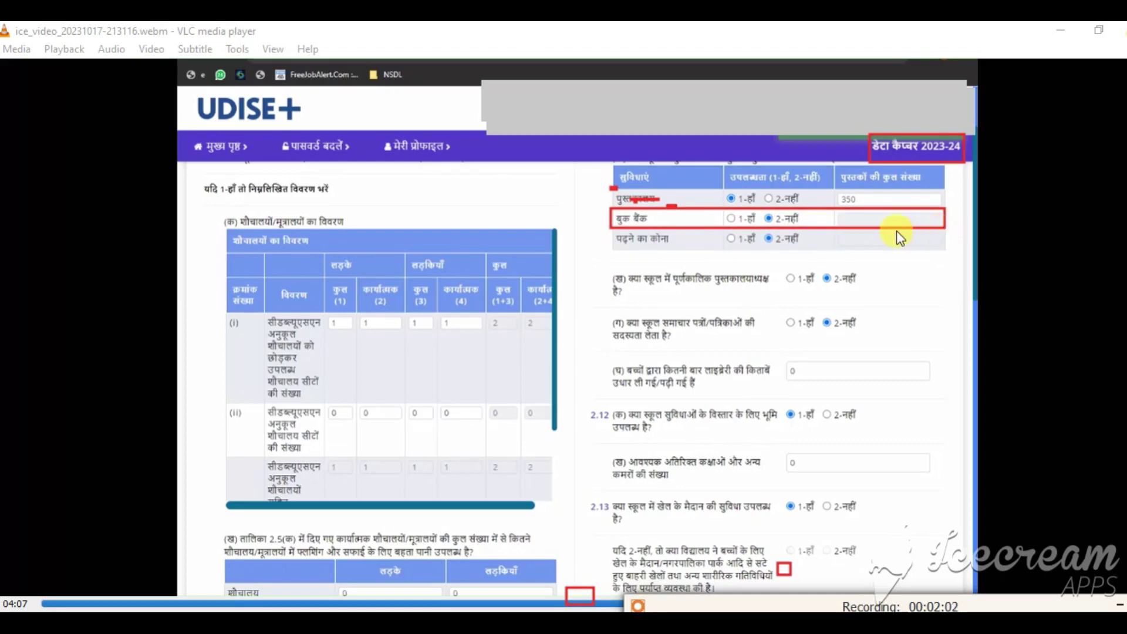
mouse_move(609, 233)
mouse_down()
mouse_move(800, 257)
mouse_move(945, 251)
mouse_up()
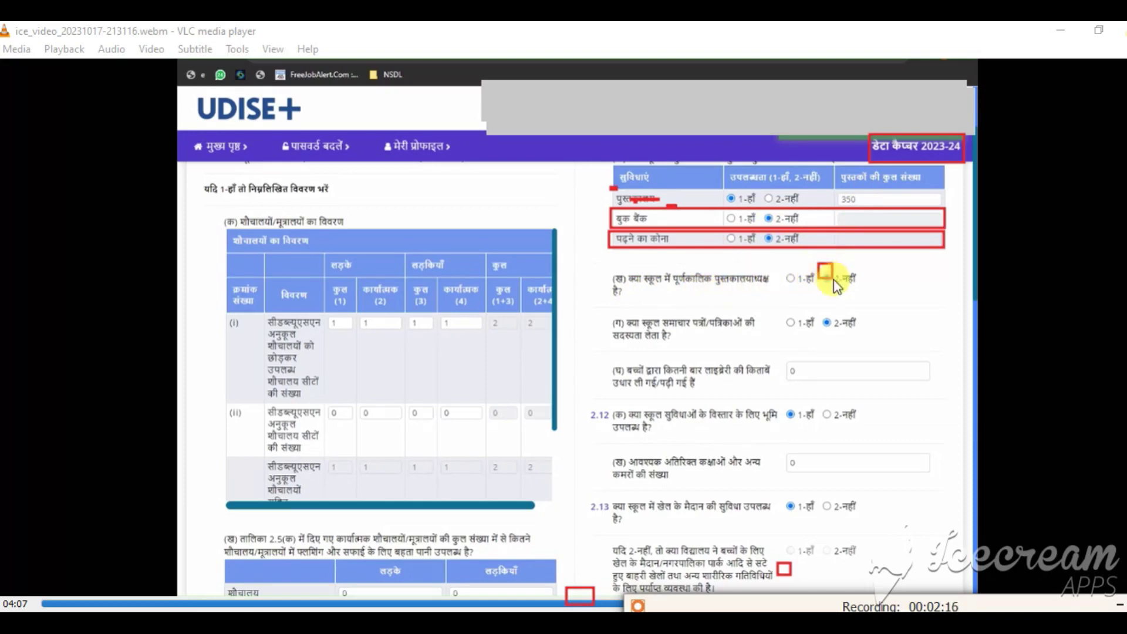
- Outline in red the 2-नहीं answers to the full-time librarian and newspaper subscription questions, and the library books borrowed count
drag(837, 286, 865, 289)
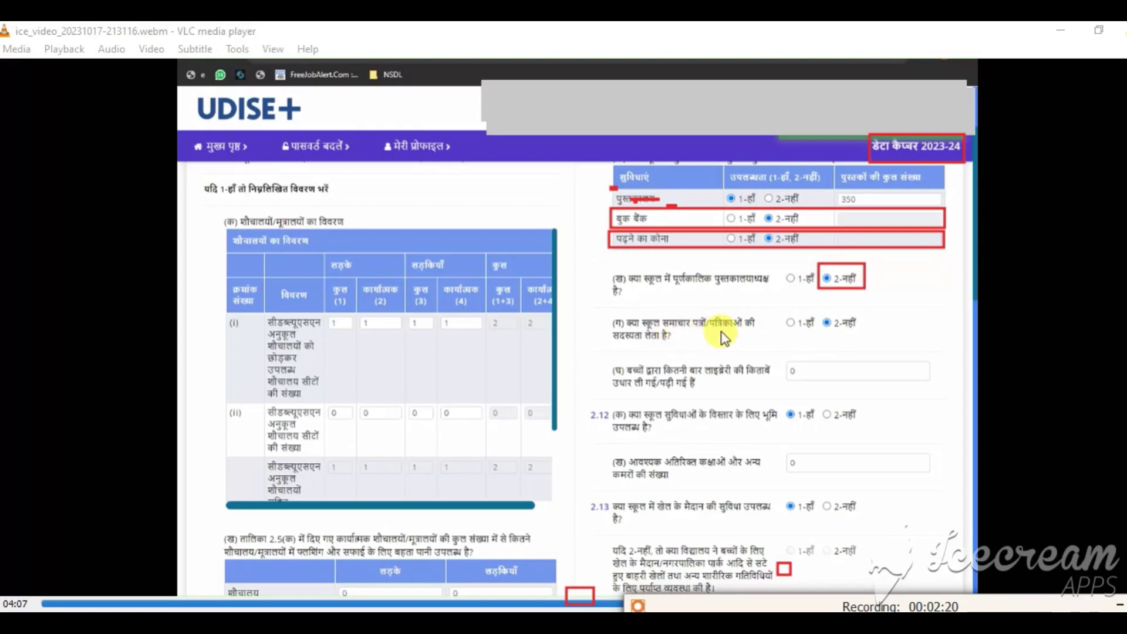
drag(816, 312, 859, 340)
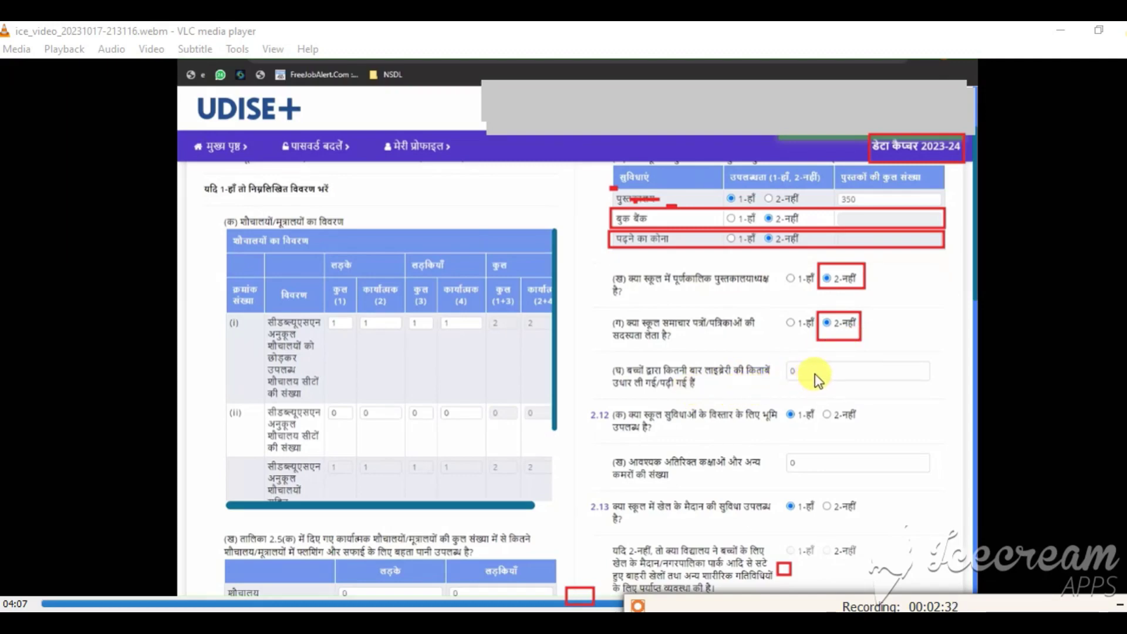
drag(787, 359, 873, 383)
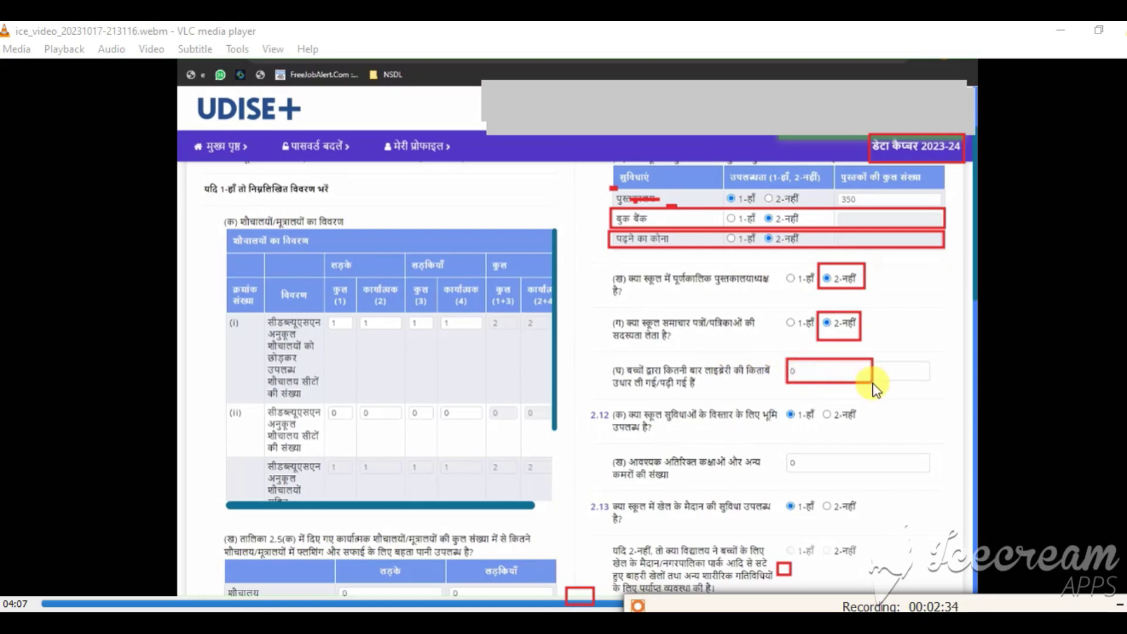
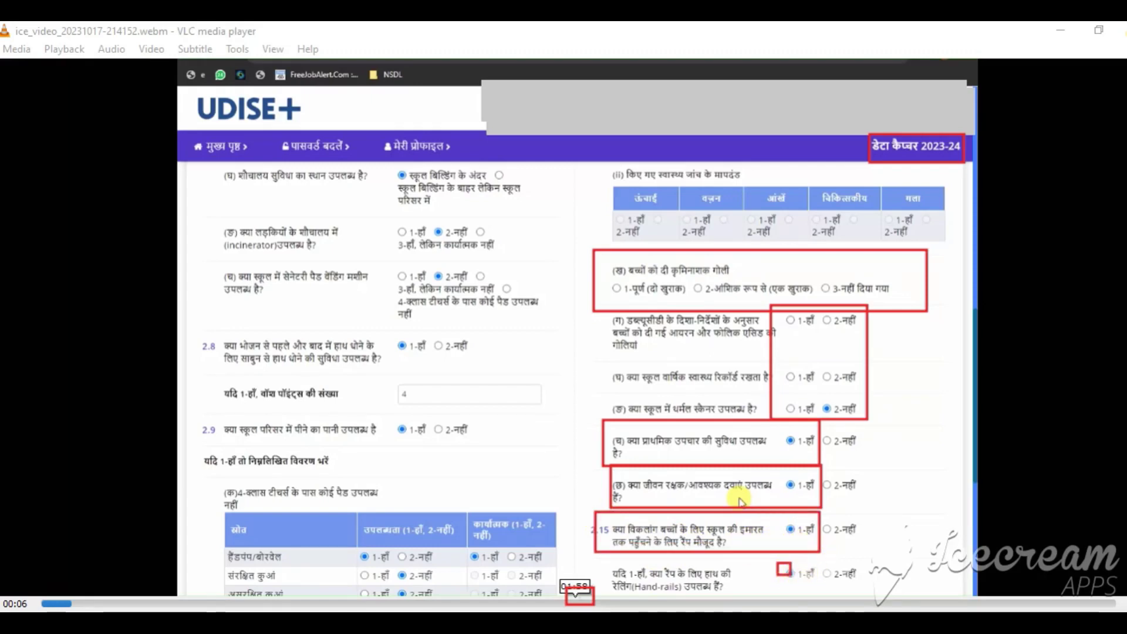
- Skip the video forward past the 2.19 student furniture question to the 2.23 school equipment table, at about 02:37
click(578, 603)
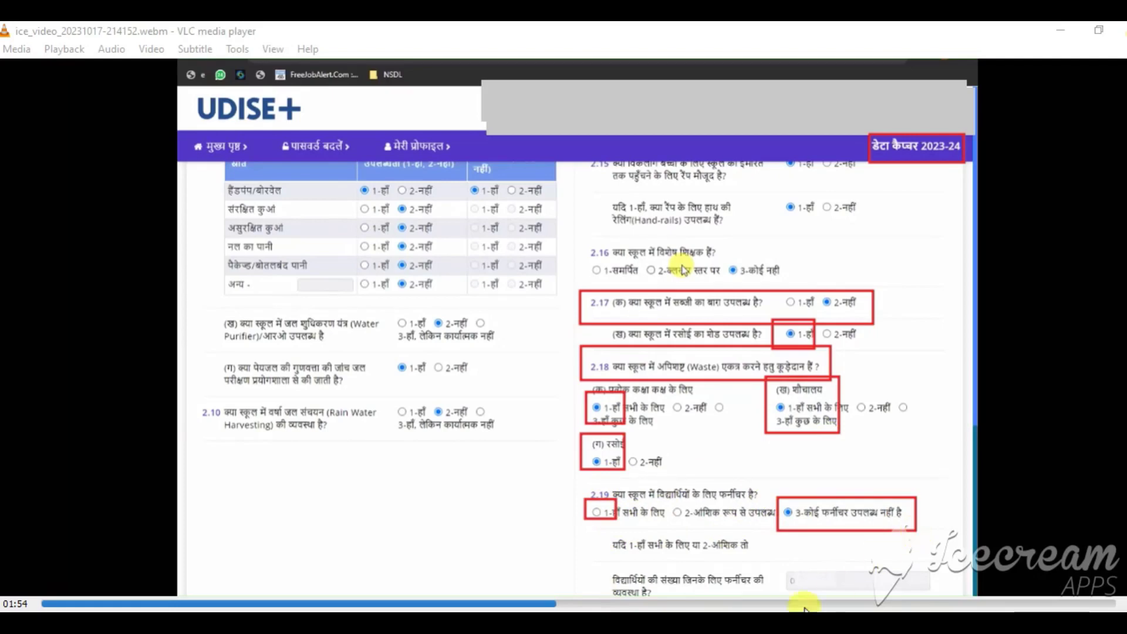
click(618, 603)
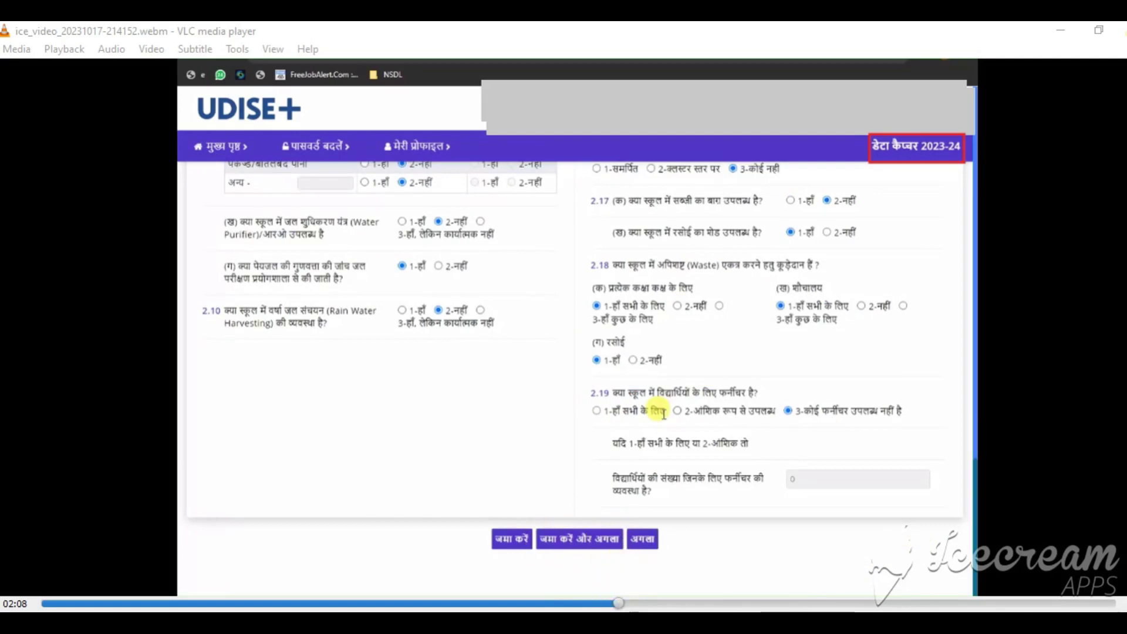
click(748, 603)
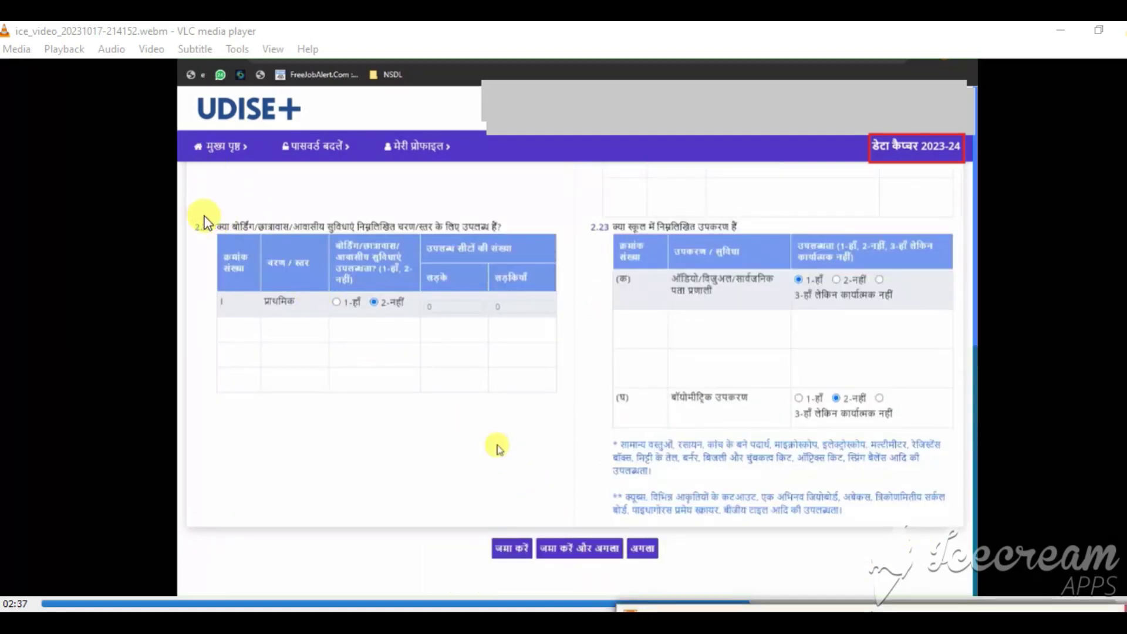